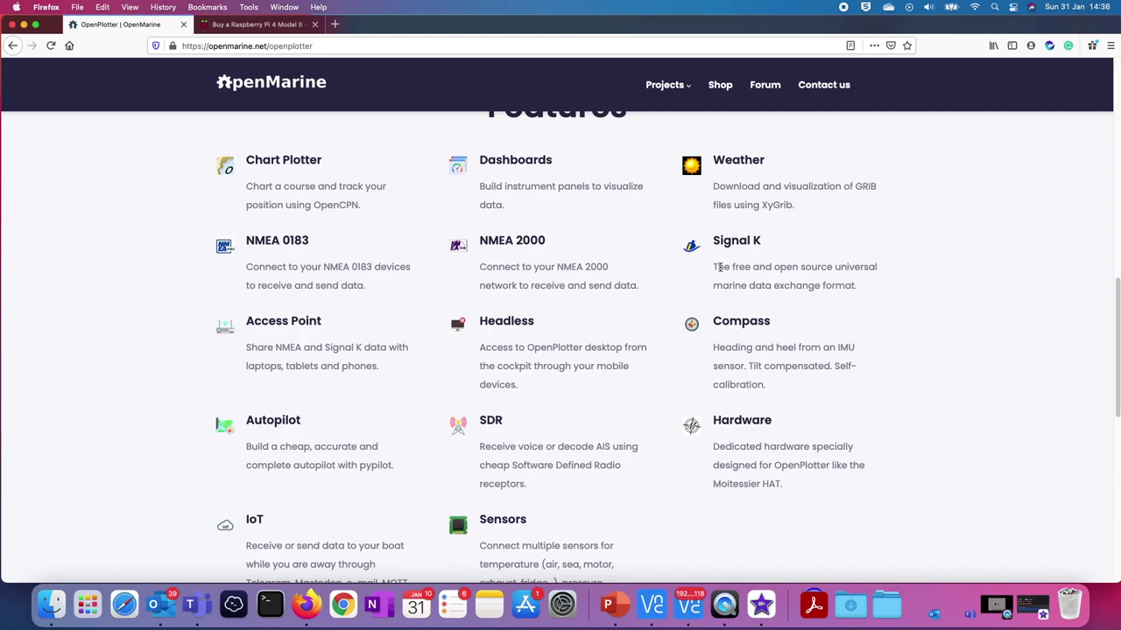
Scroll back up to the OpenPlotter title banner and introduction on openmarine.net.
scroll(607, 298, "up", 5)
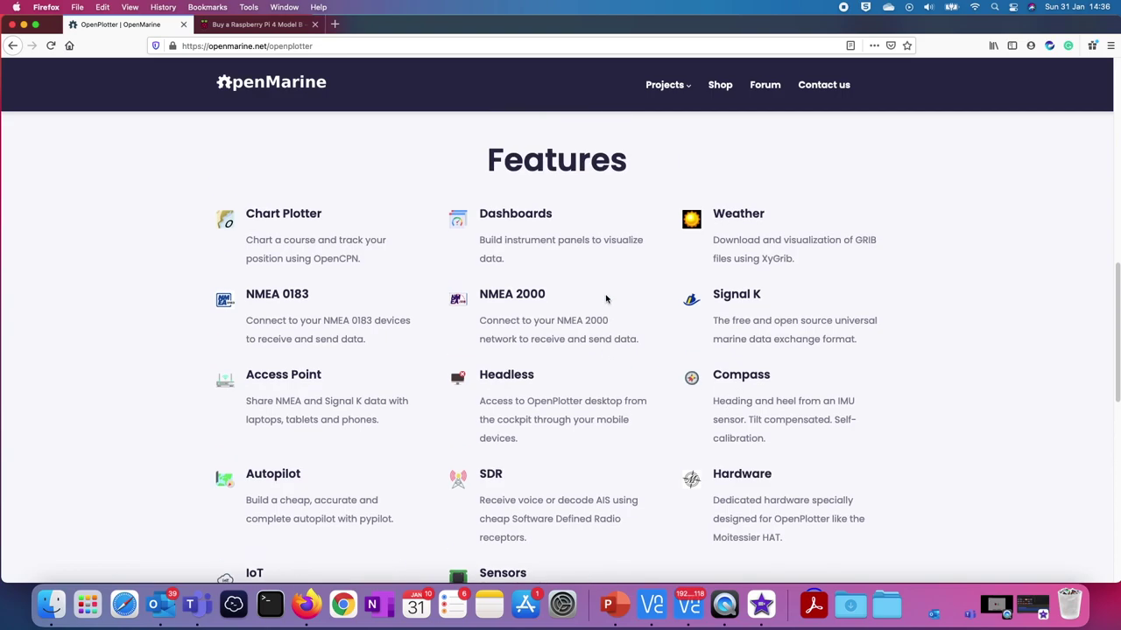
scroll(613, 325, "up", 7)
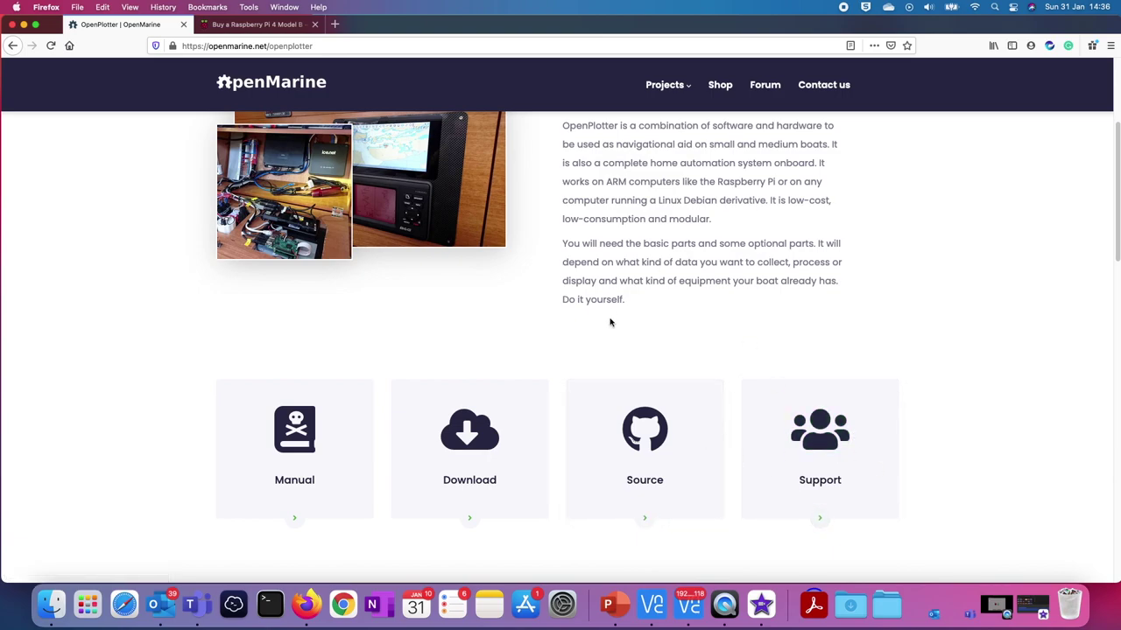
scroll(108, 185, "up", 2)
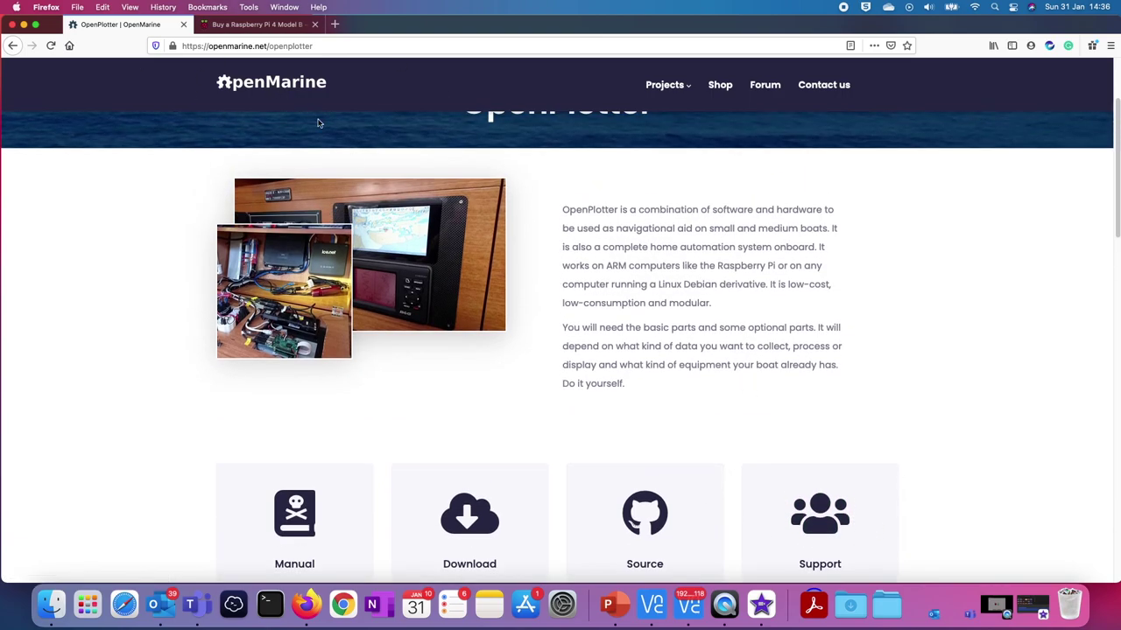
scroll(155, 293, "up", 3)
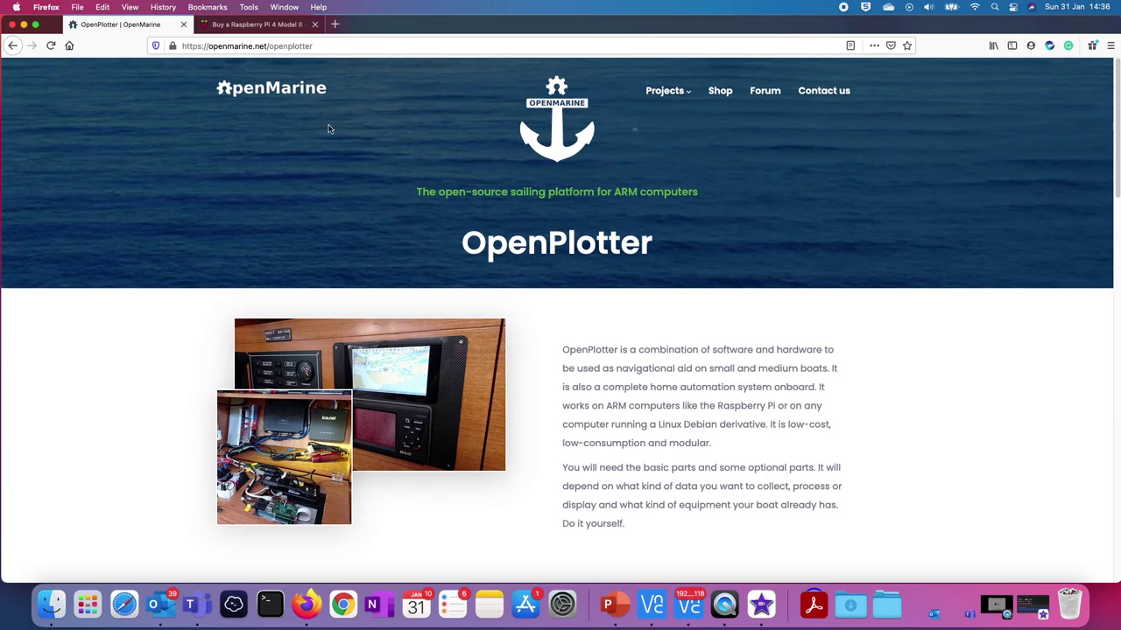
Switch to the Raspberry Pi 4 product page tab.
left_click(261, 24)
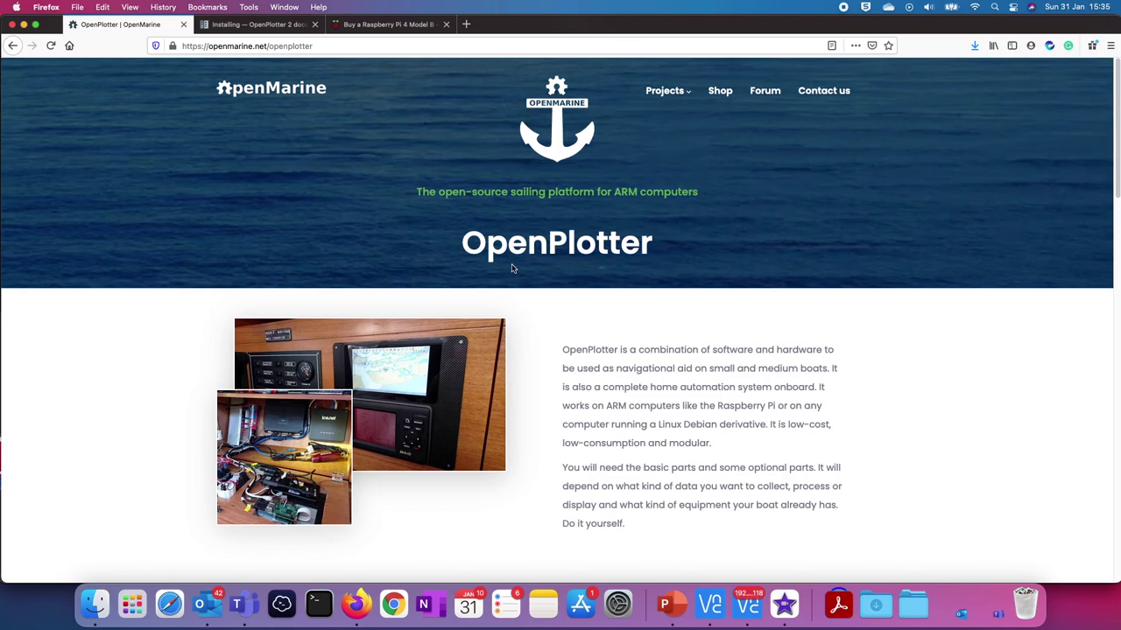
Open the Download card's readthedocs page listing Basic, Advanced and Expert editions.
scroll(500, 442, "down", 5)
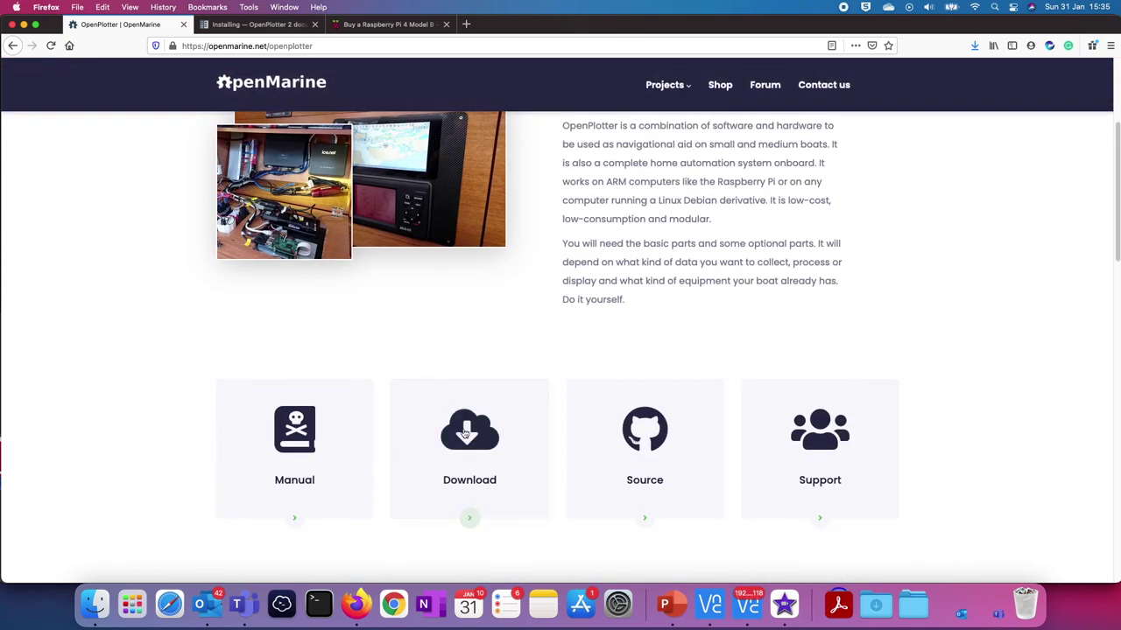
left_click(487, 436)
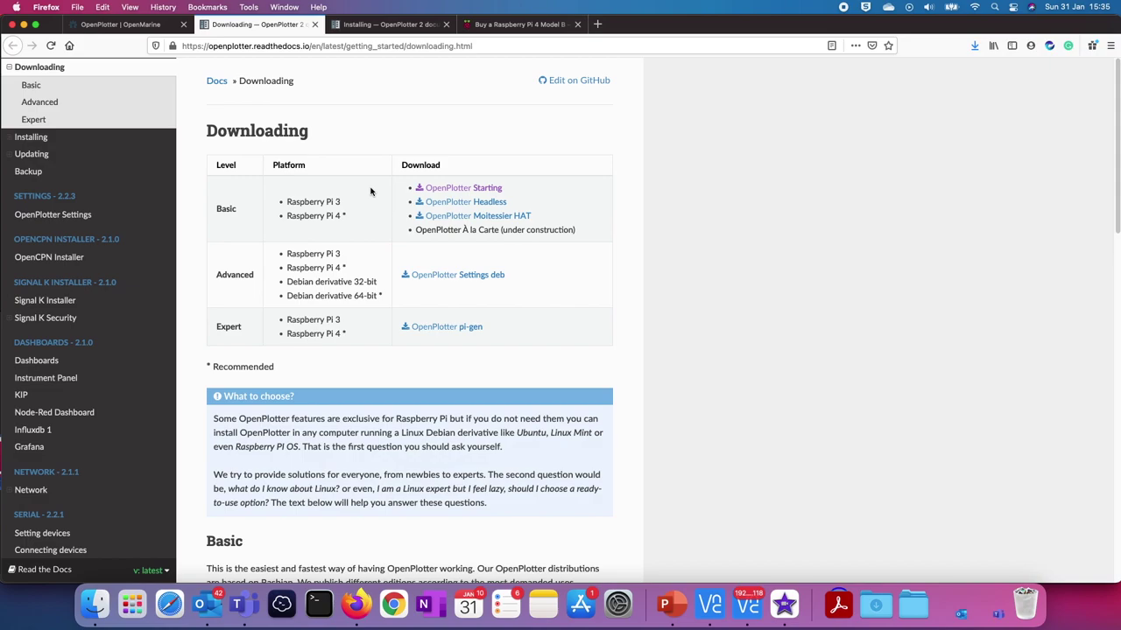
Review the Basic editions on the Downloading page, then switch to the Installing guide.
scroll(375, 328, "down", 5)
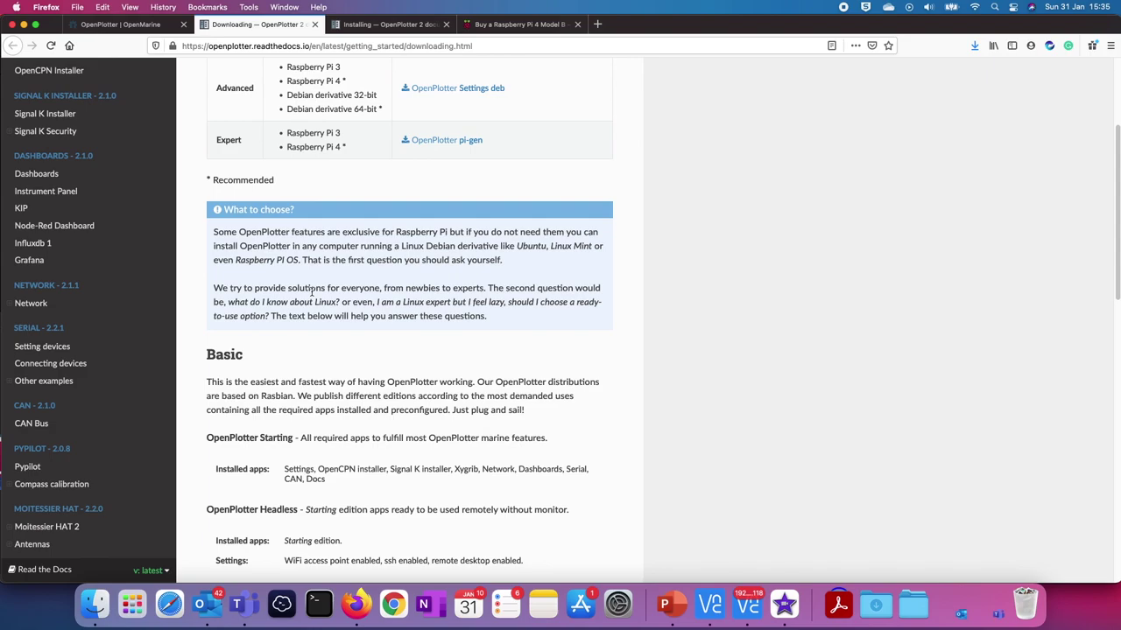
scroll(447, 317, "down", 1)
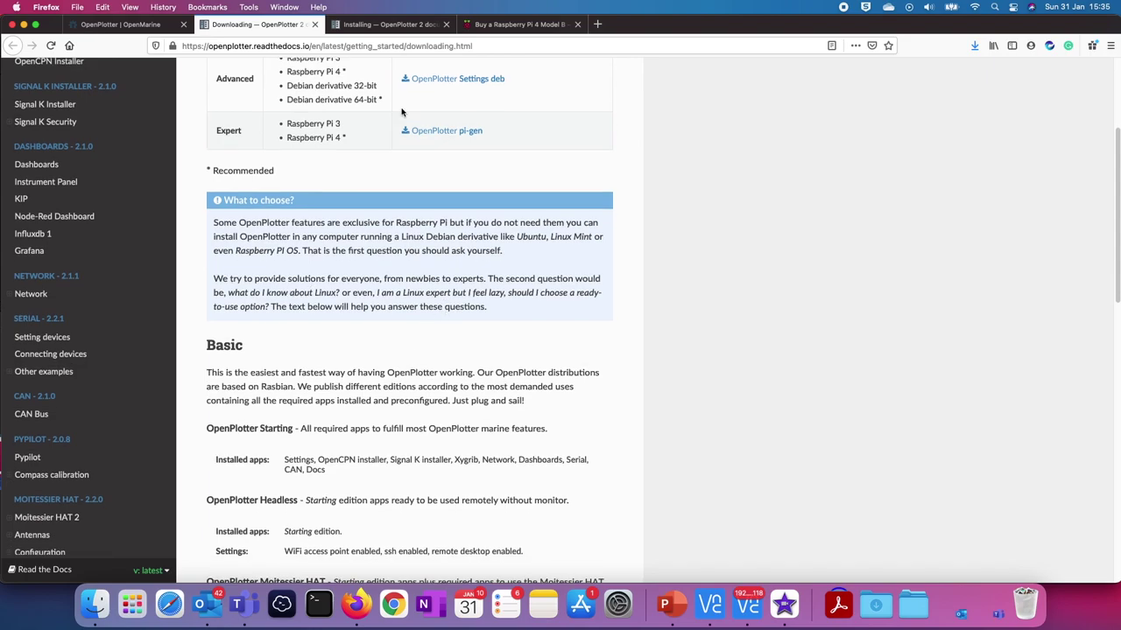
scroll(397, 237, "down", 3)
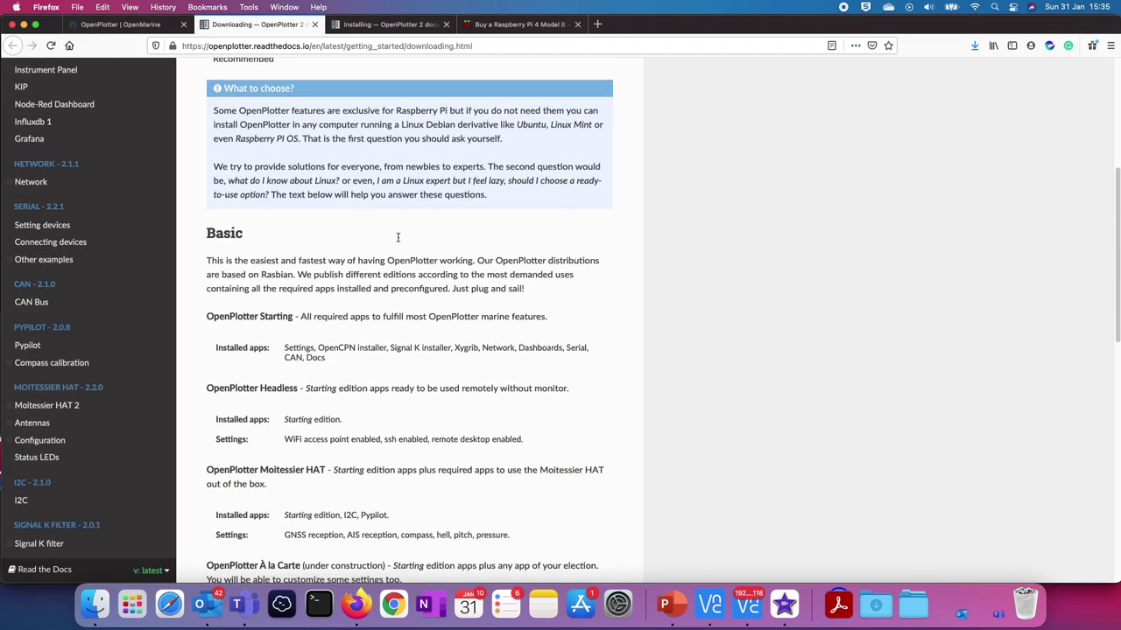
scroll(407, 385, "down", 5)
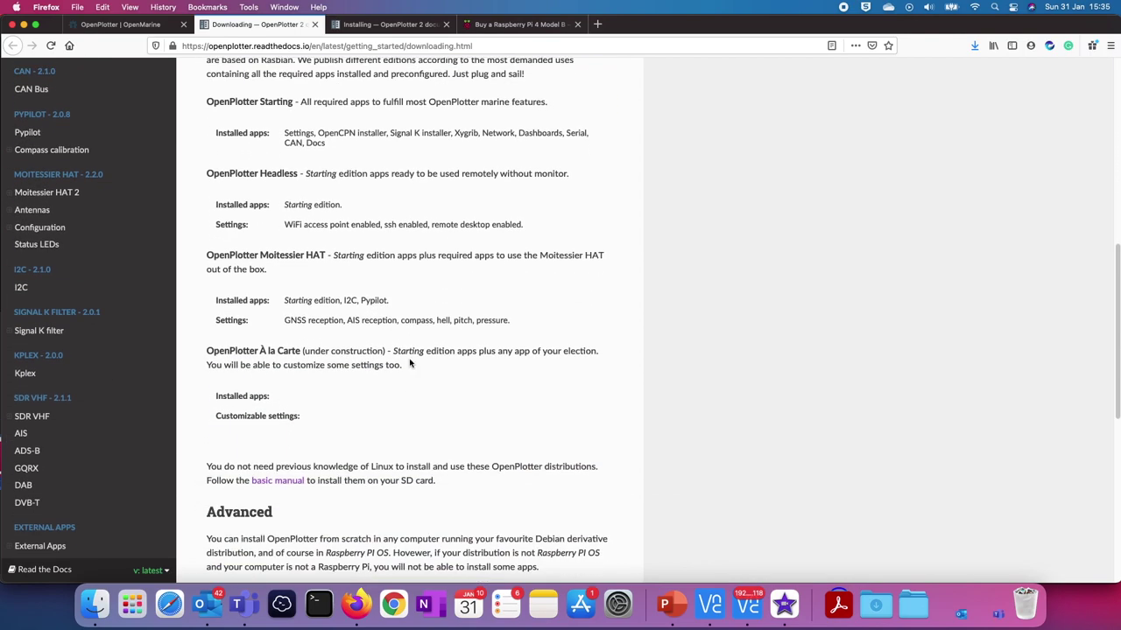
scroll(391, 335, "up", 1)
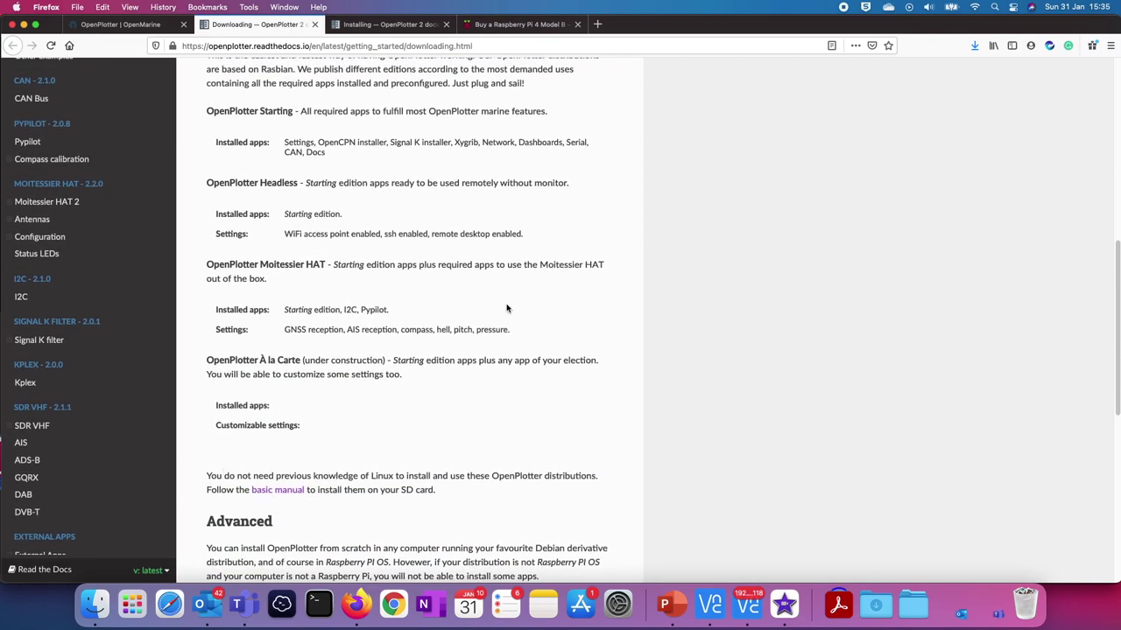
left_click(346, 25)
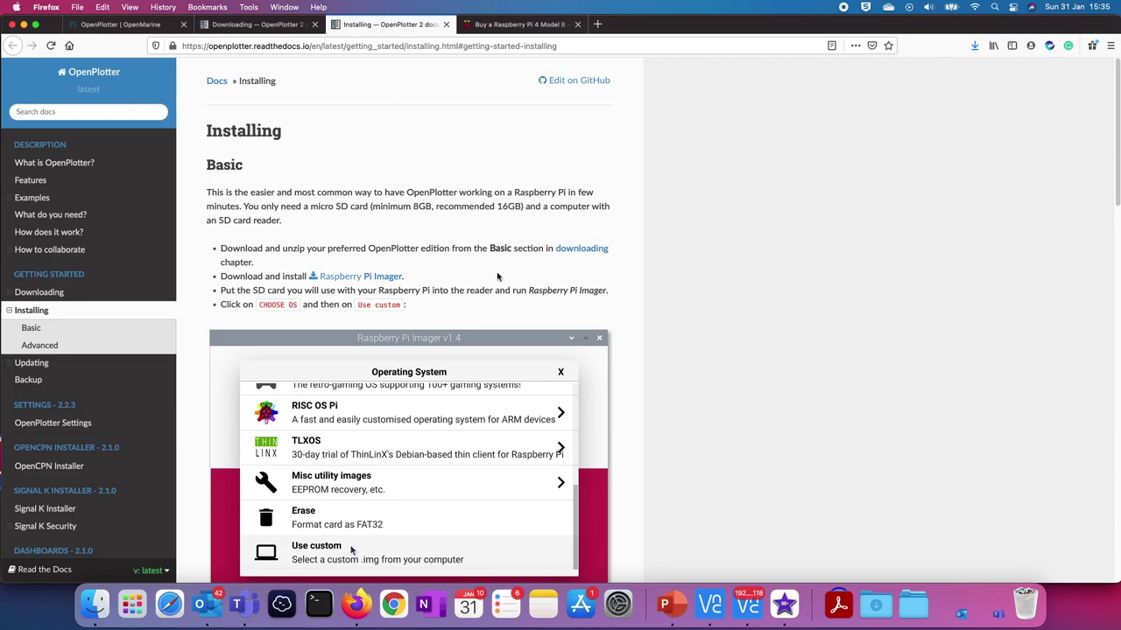
Read the Raspberry Pi Imager instructions for flashing OpenPlotter onto an SD card.
scroll(448, 361, "down", 2)
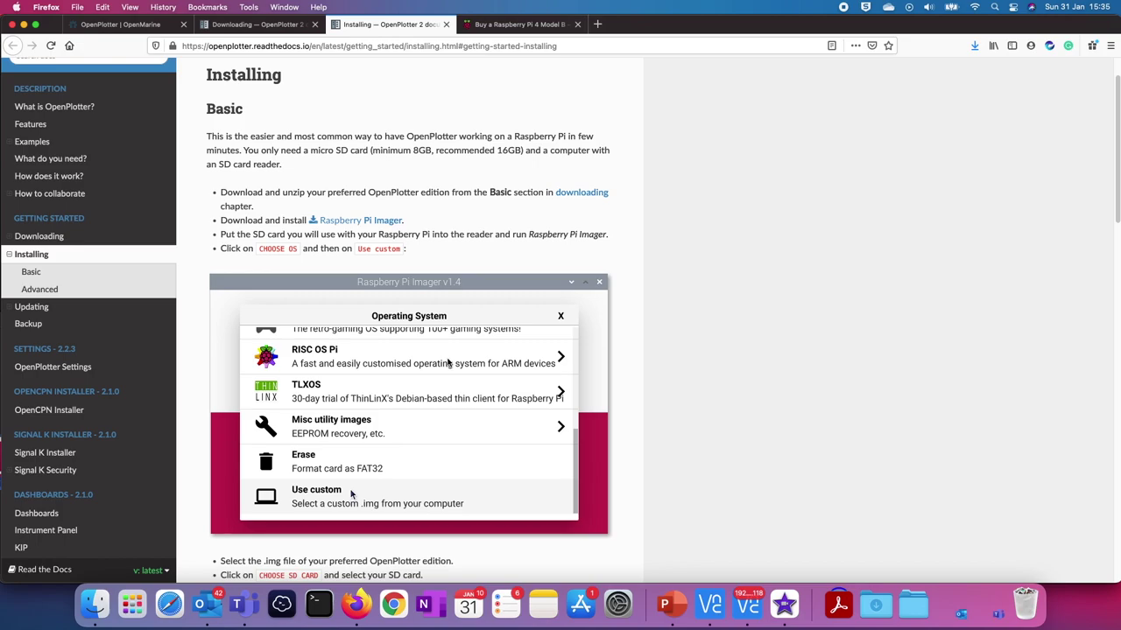
scroll(351, 495, "down", 1)
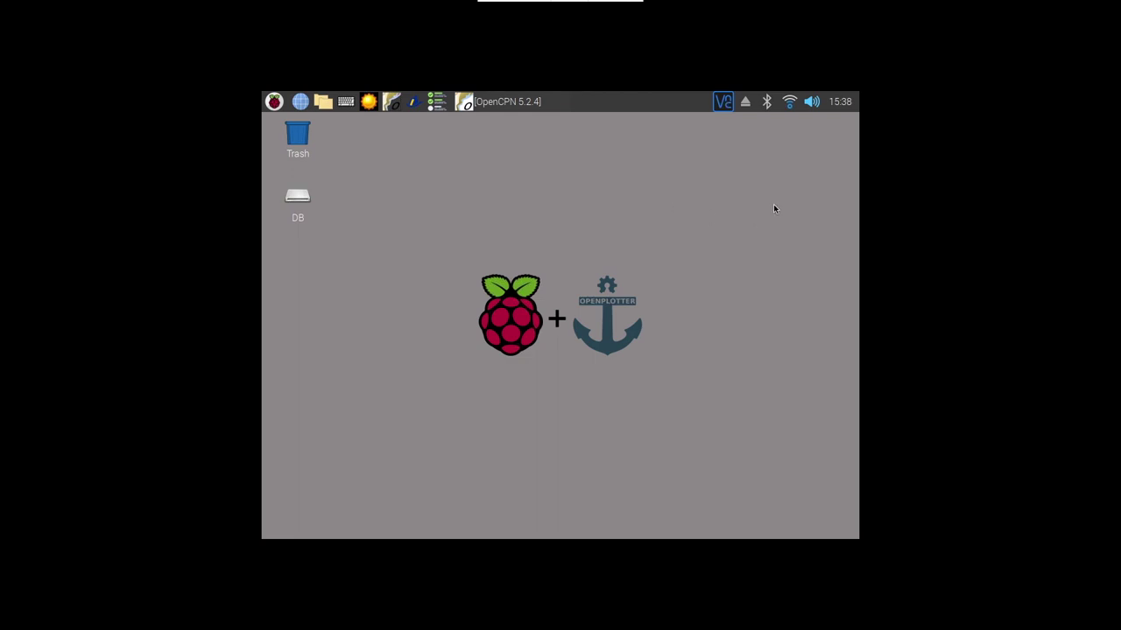
Run OpenPlotter's system check, note Kapacitor and Chronograf not running, and close it.
left_click(437, 103)
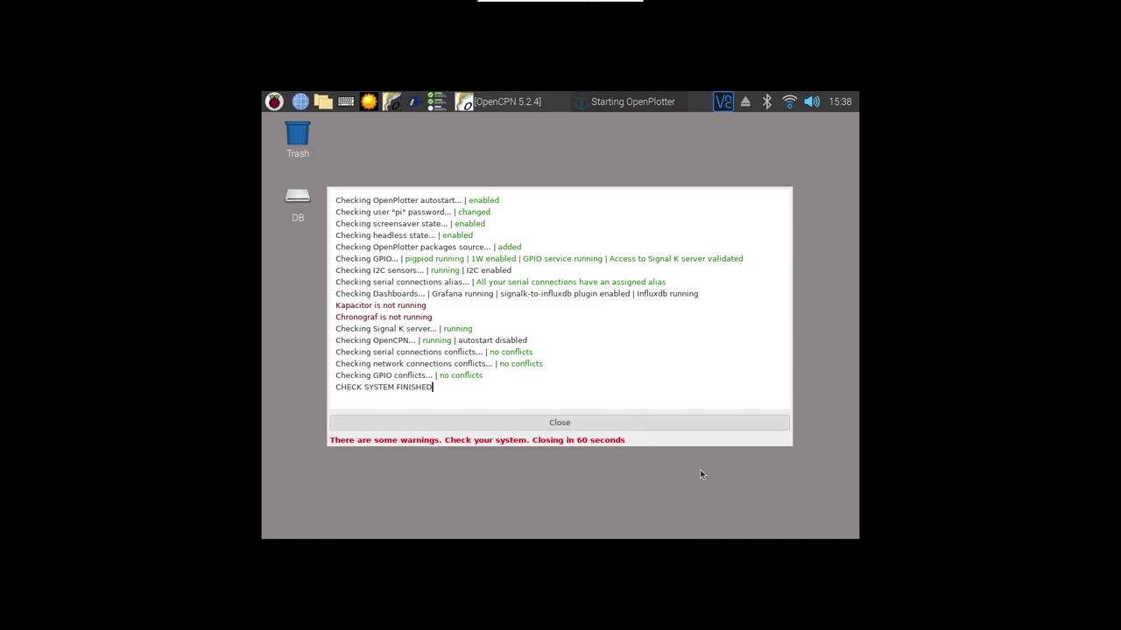
left_click(587, 424)
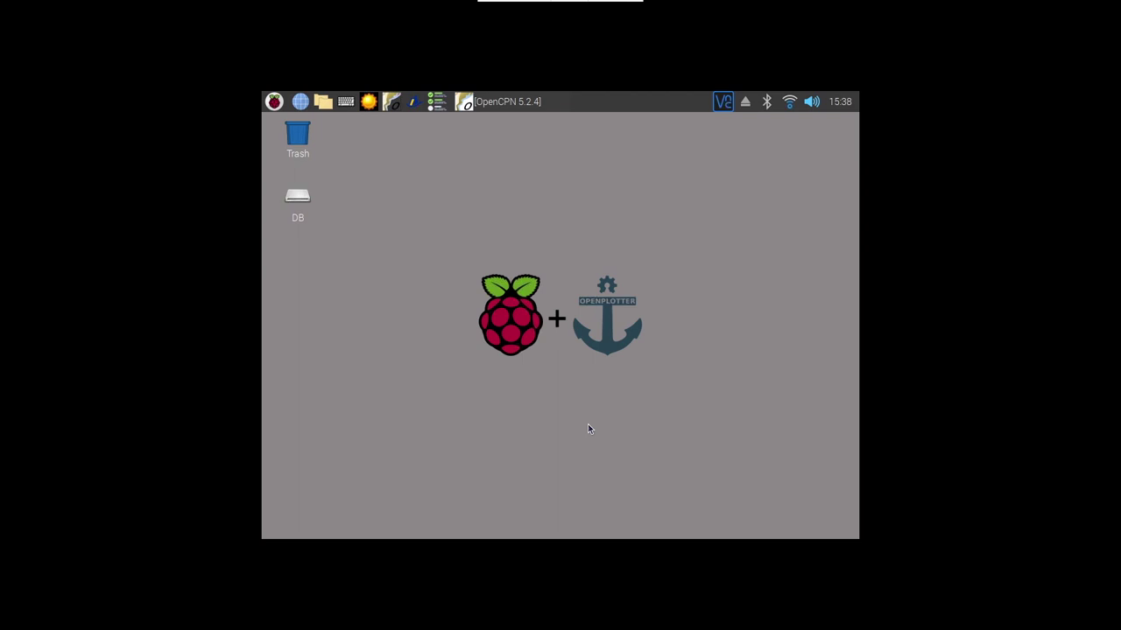
left_click(279, 103)
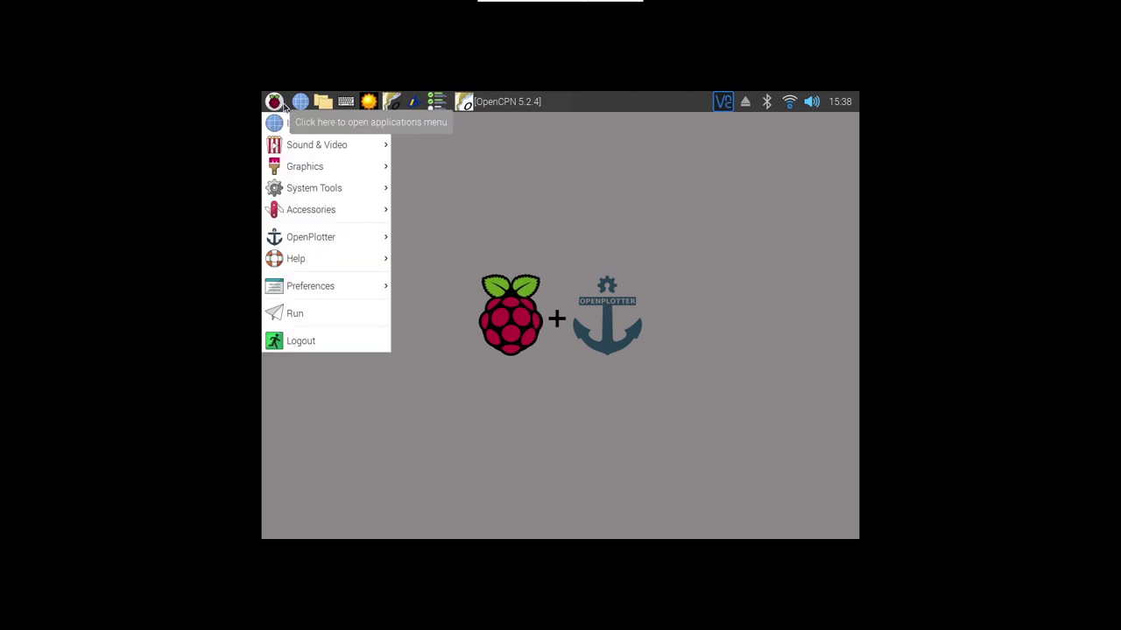
Browse the OpenPlotter apps submenu, then bring the OpenCPN 5.2.4 chart window forward.
mouse_move(319, 240)
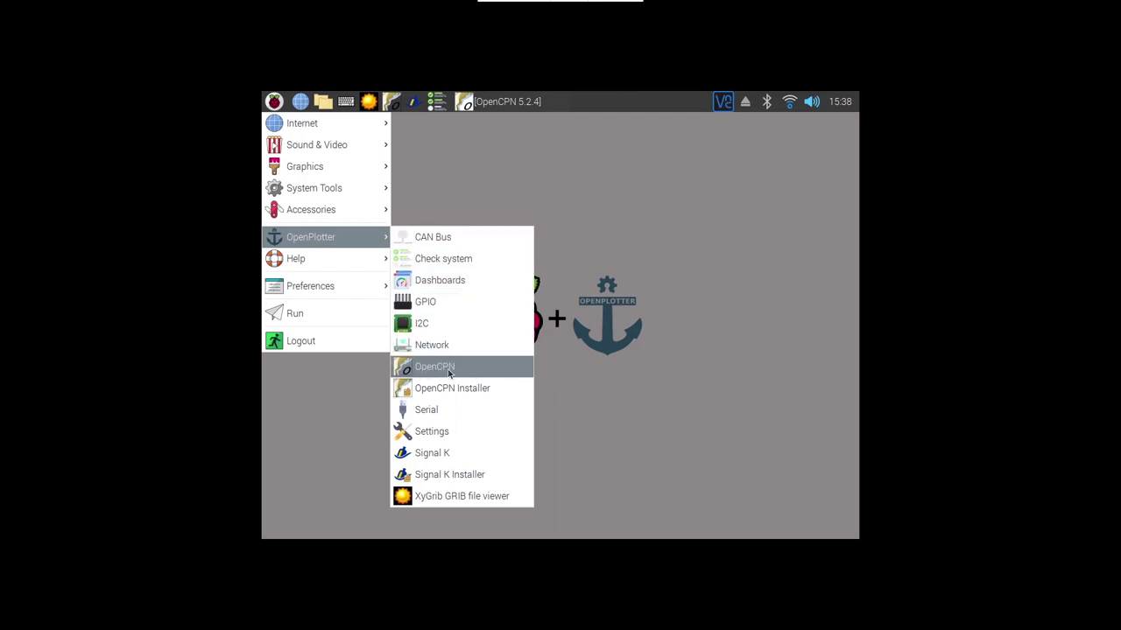
left_click(516, 106)
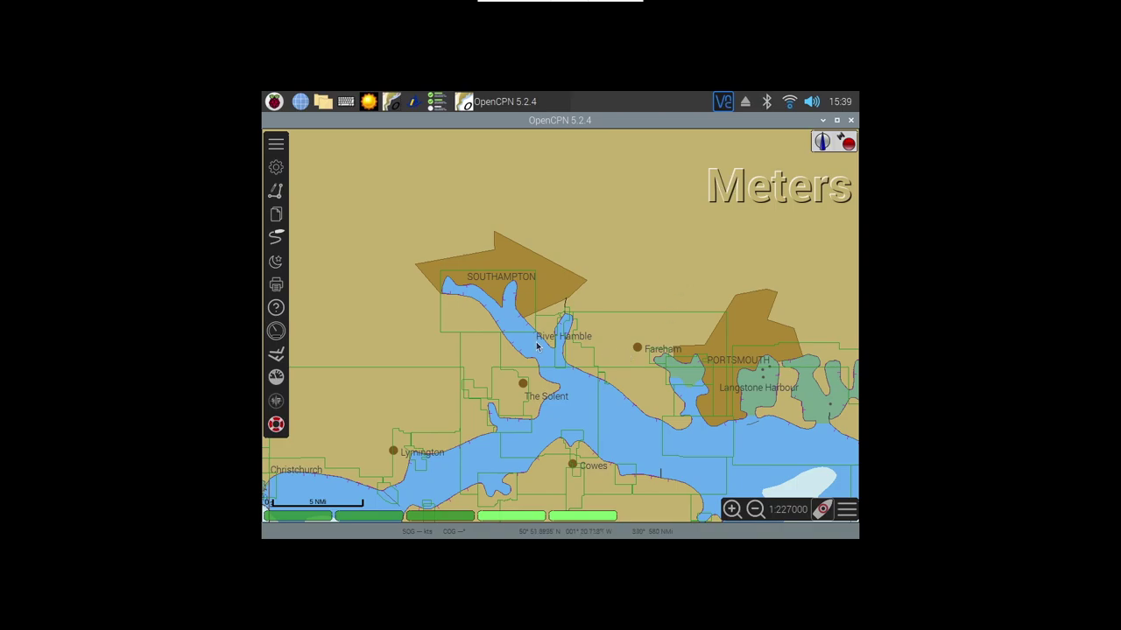
Show OpenCPN's Charts options listing the GSHHG and OpenCPN2-UK-2020-4 chart directories.
left_click(275, 169)
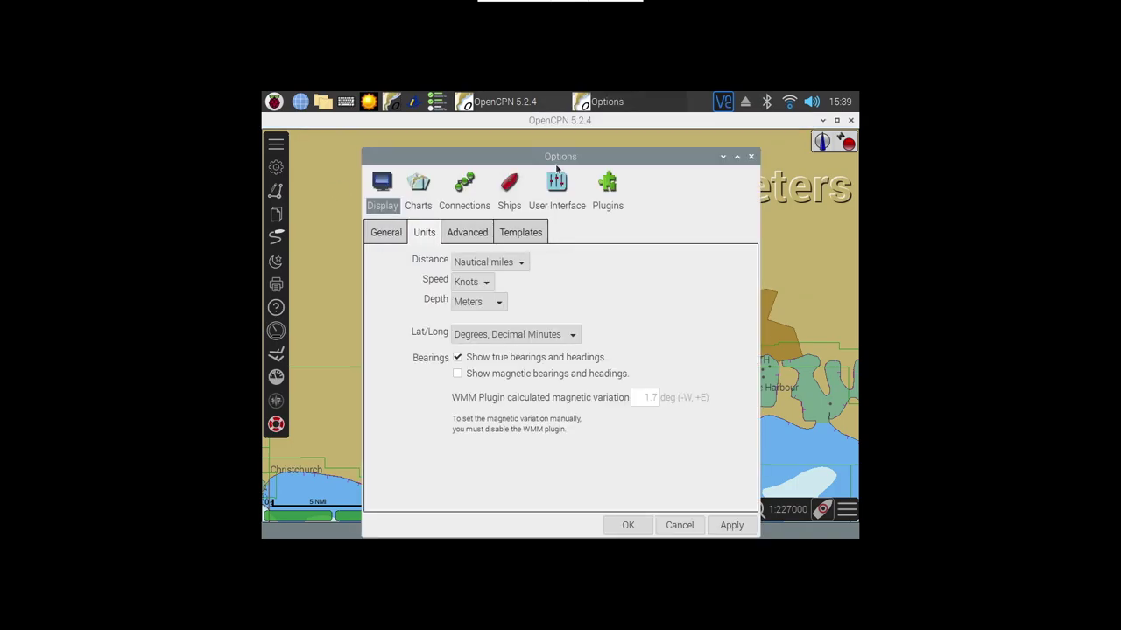
left_click(416, 181)
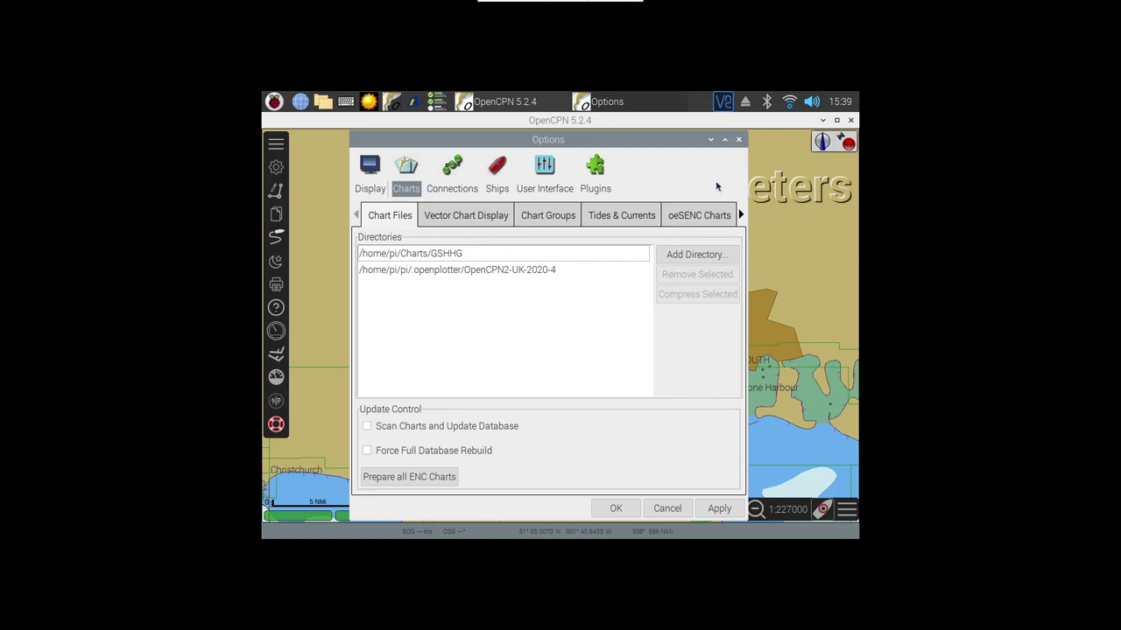
Check the owned oeSENC chart sets for the British Isles 2020 set details.
left_click(599, 167)
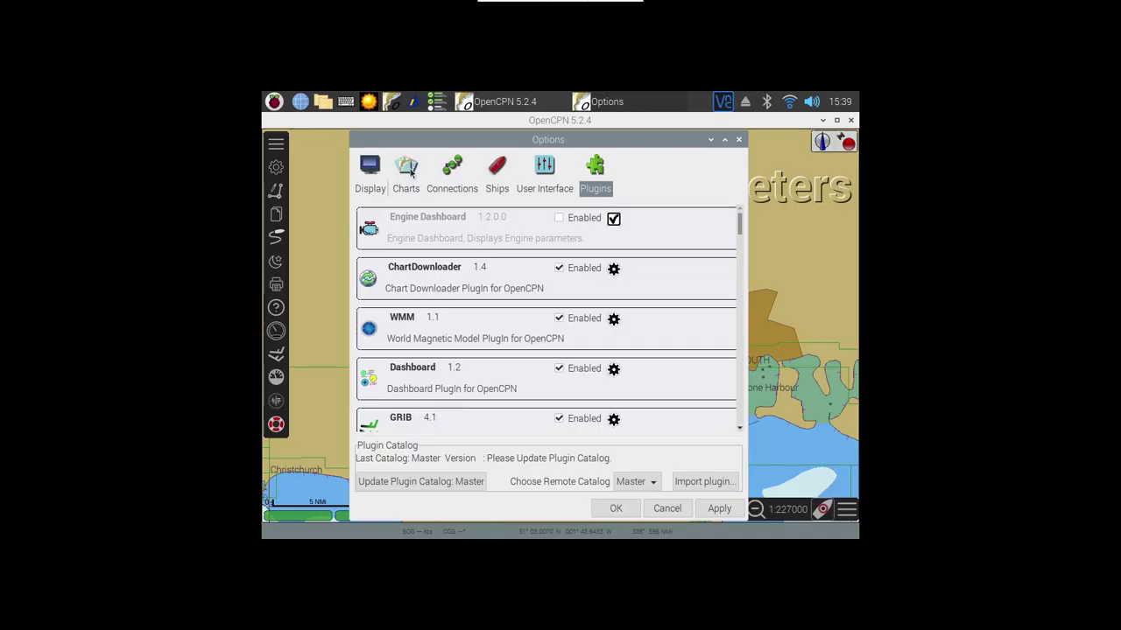
left_click(405, 166)
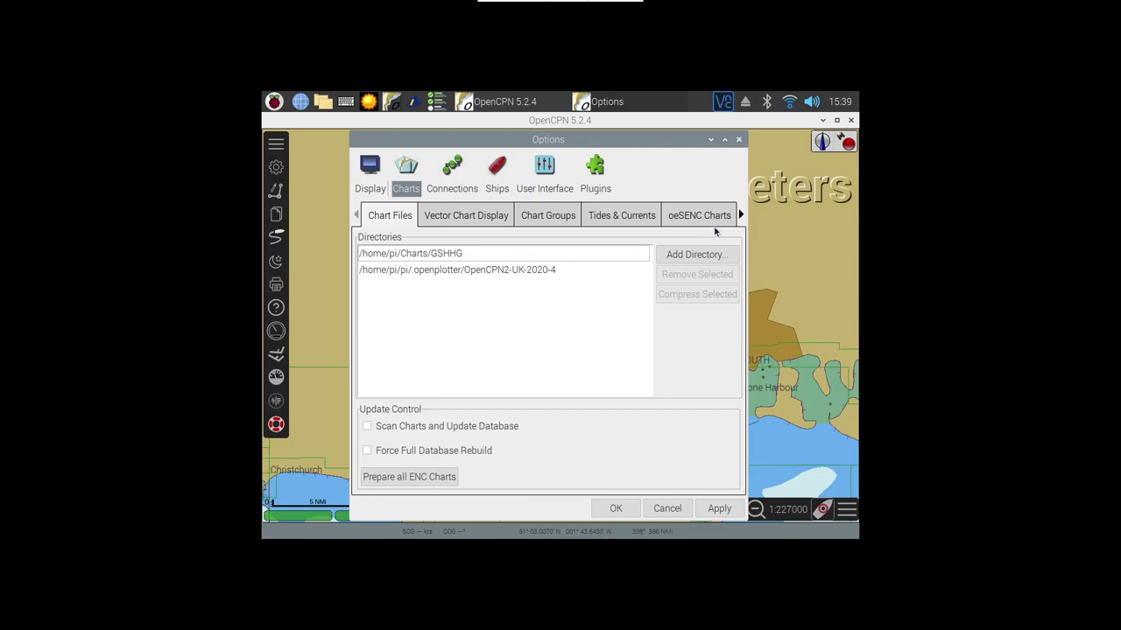
left_click(709, 219)
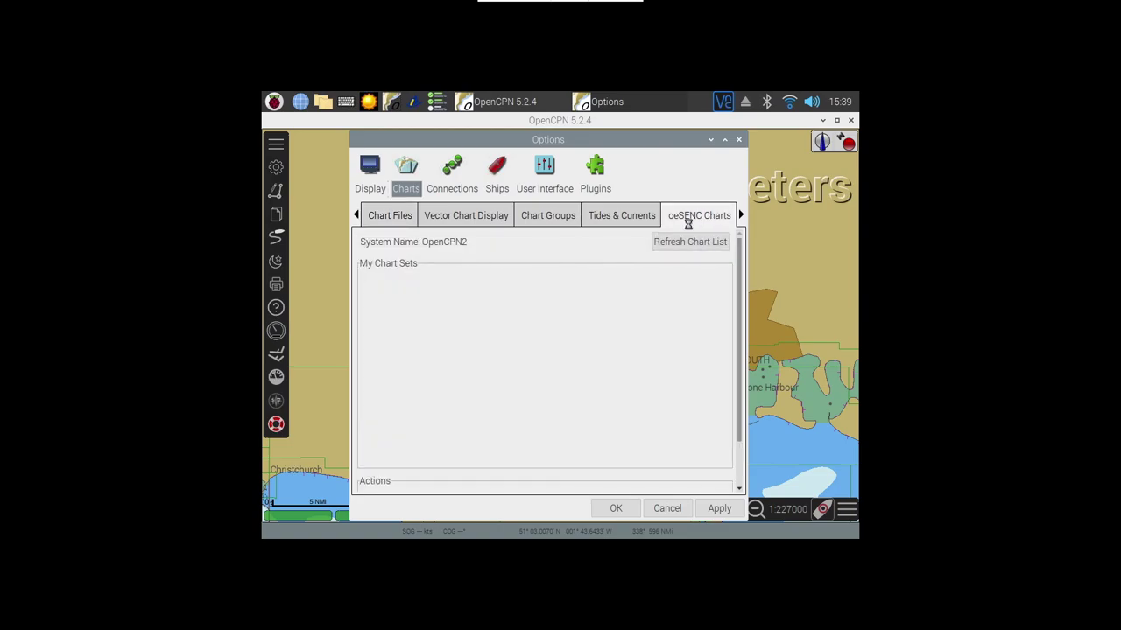
left_click(468, 306)
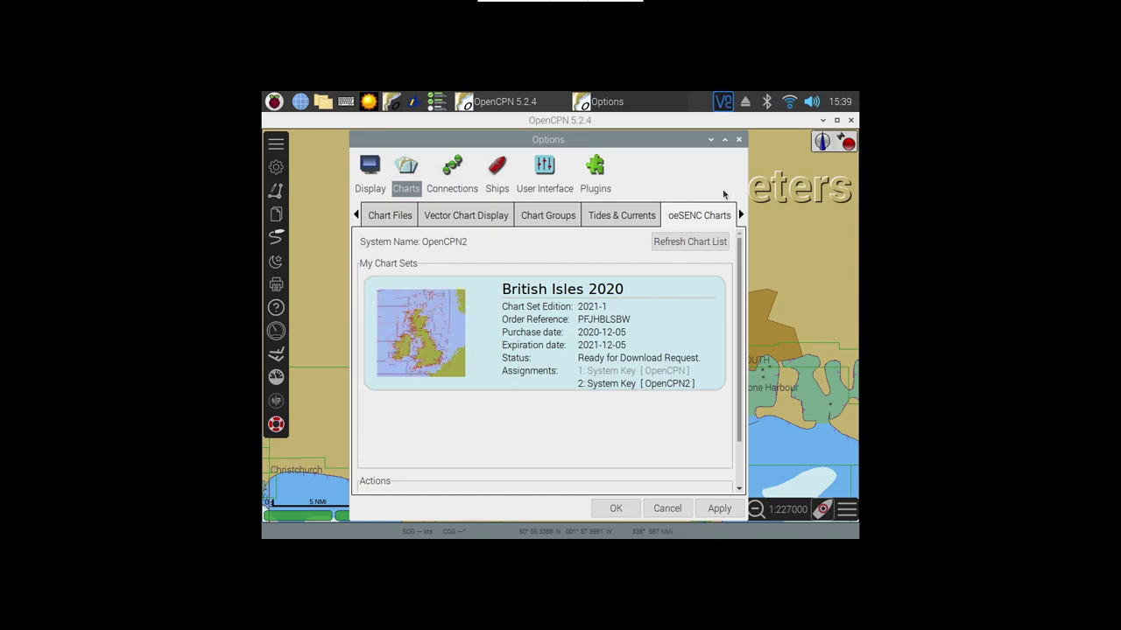
Close Options and zoom the chart in around the River Hamble.
left_click(739, 140)
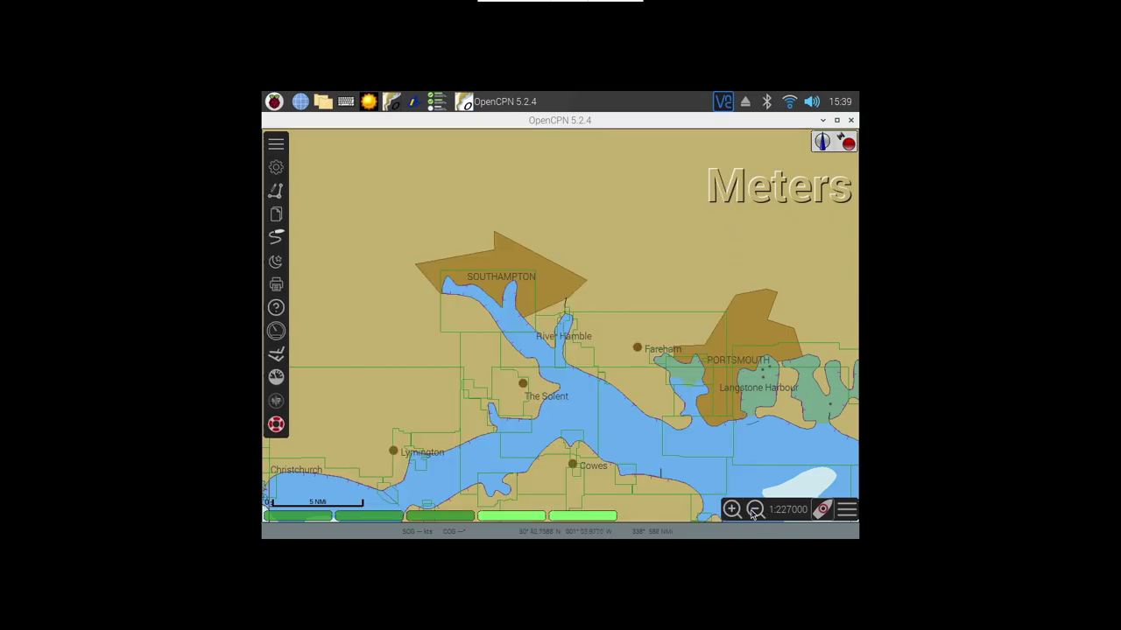
left_click(734, 513)
left_click(732, 510)
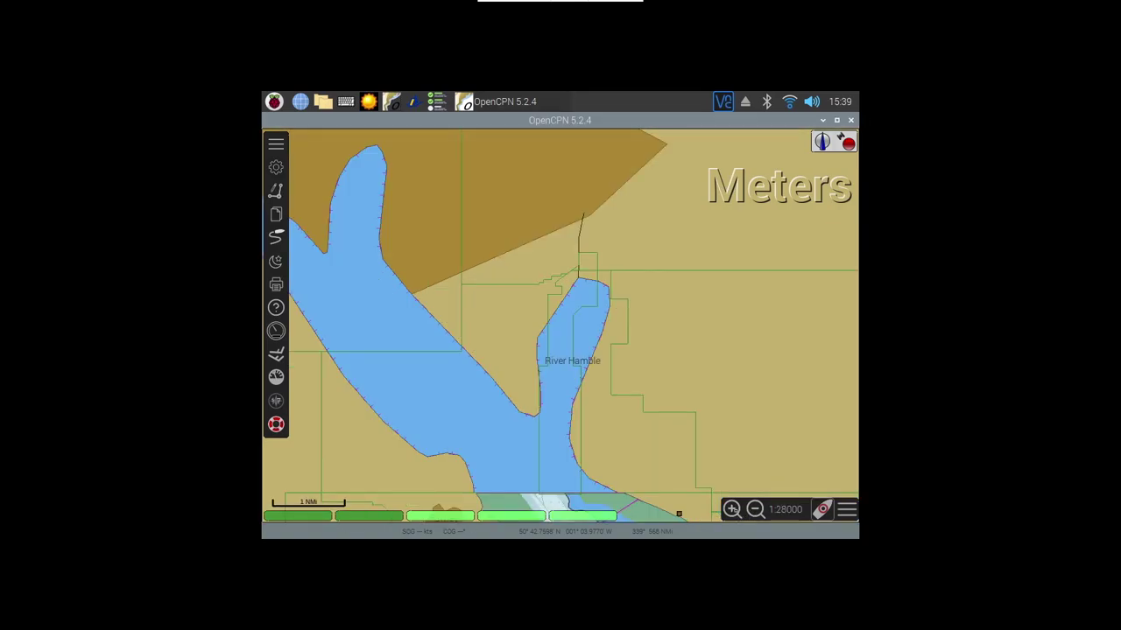
Zoom in twice more on the River Hamble to a 1:14000 scale.
left_click(734, 511)
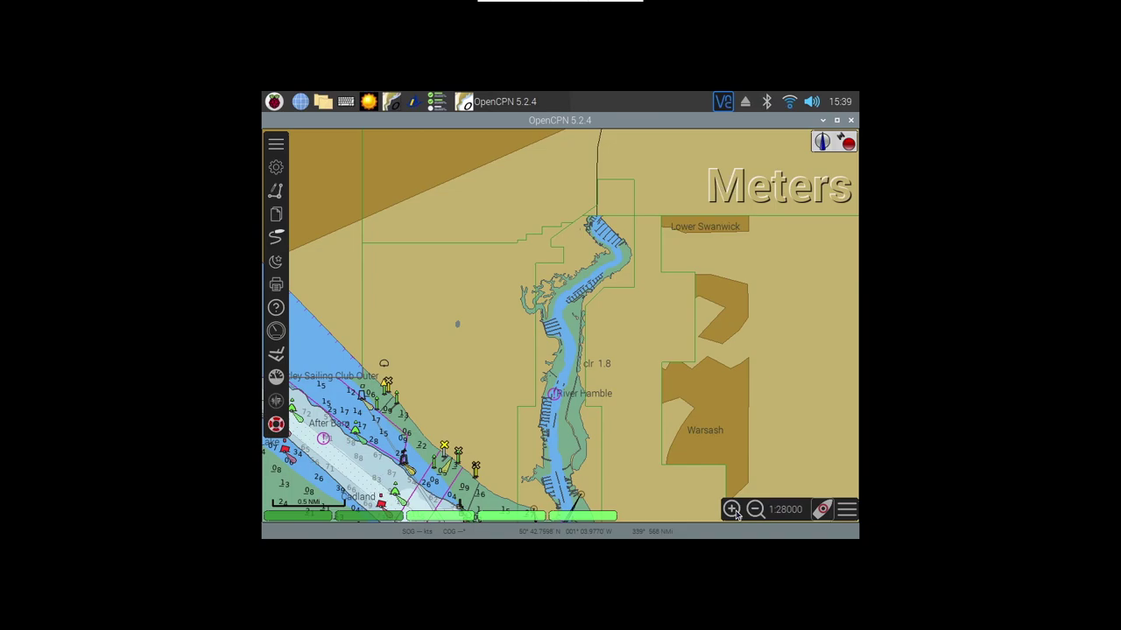
left_click(732, 511)
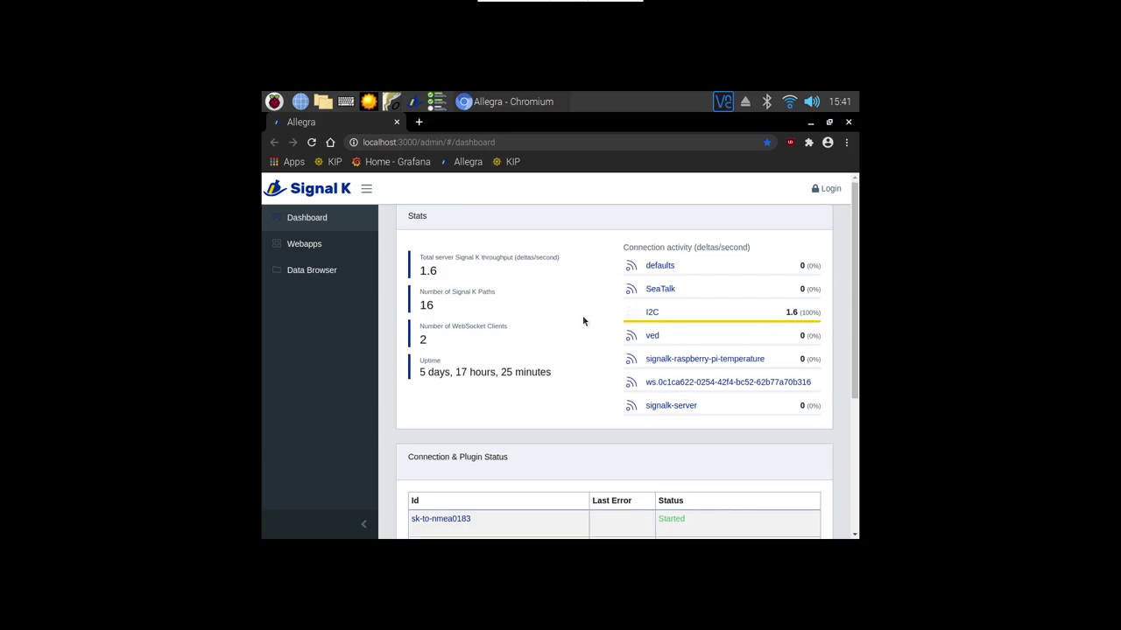
Review the dashboard's throughput stats and started plugins, then go to the Data Browser.
scroll(612, 363, "down", 5)
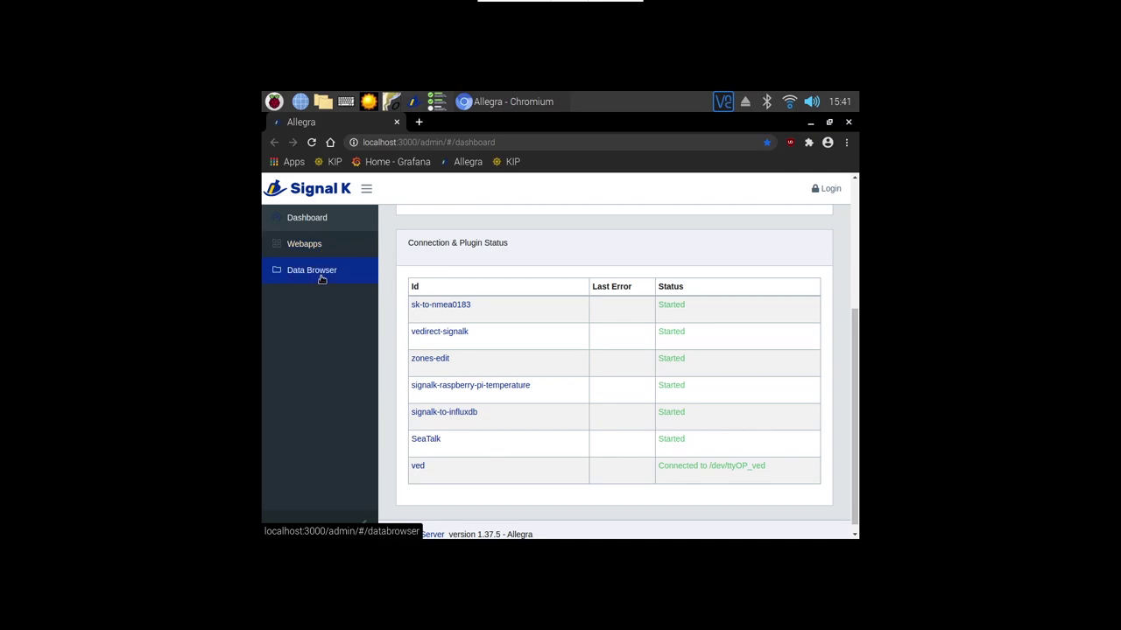
left_click(321, 274)
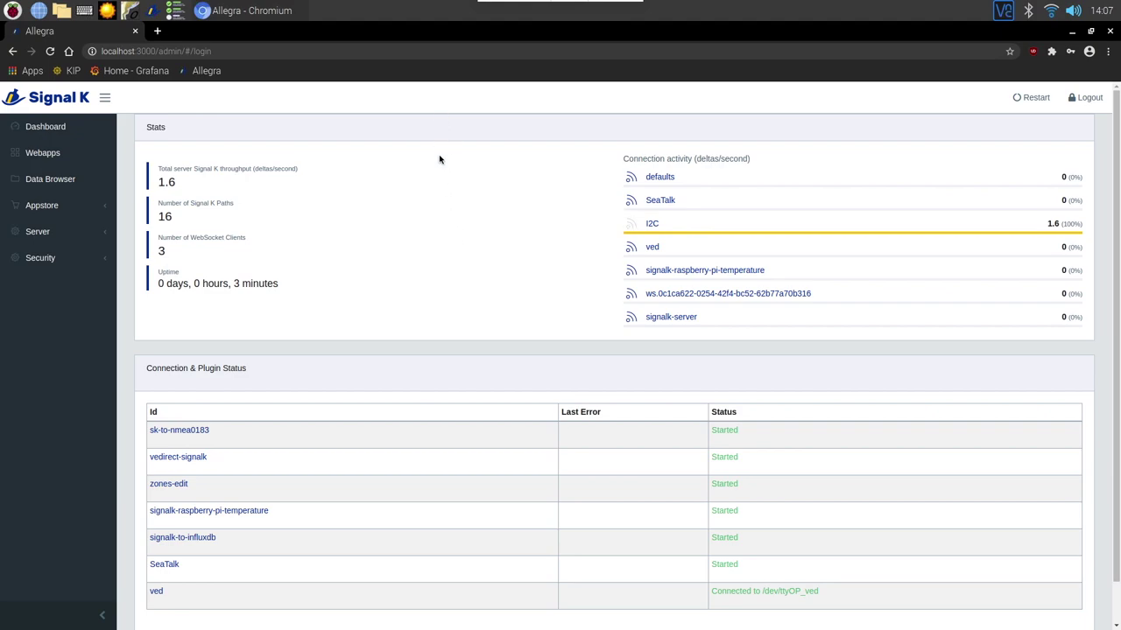
left_click(14, 12)
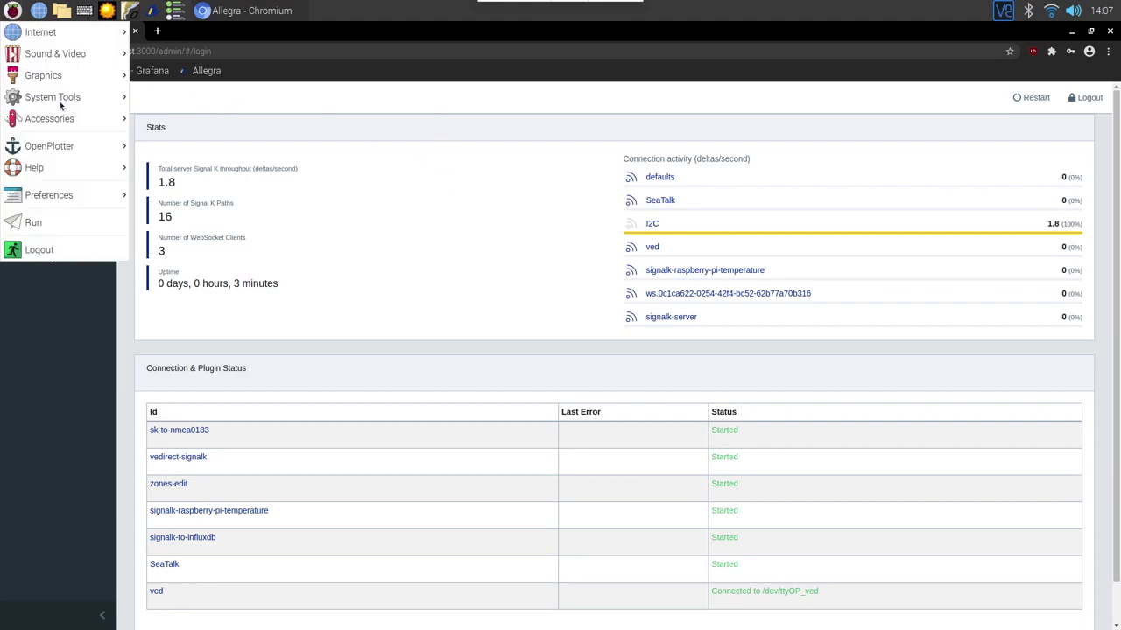
mouse_move(72, 146)
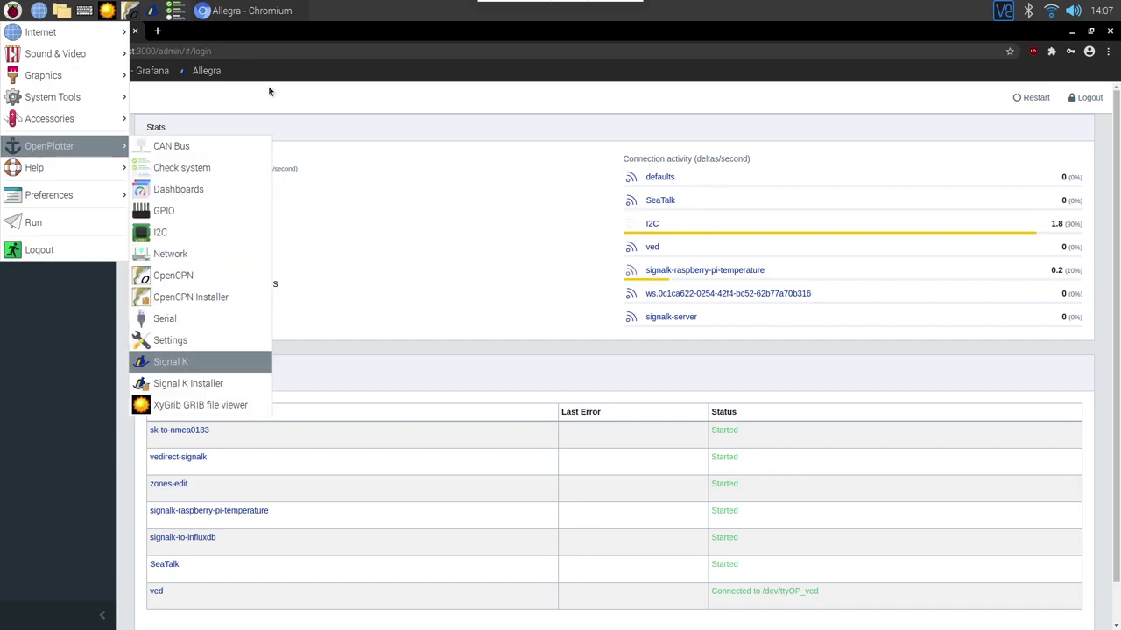
left_click(188, 24)
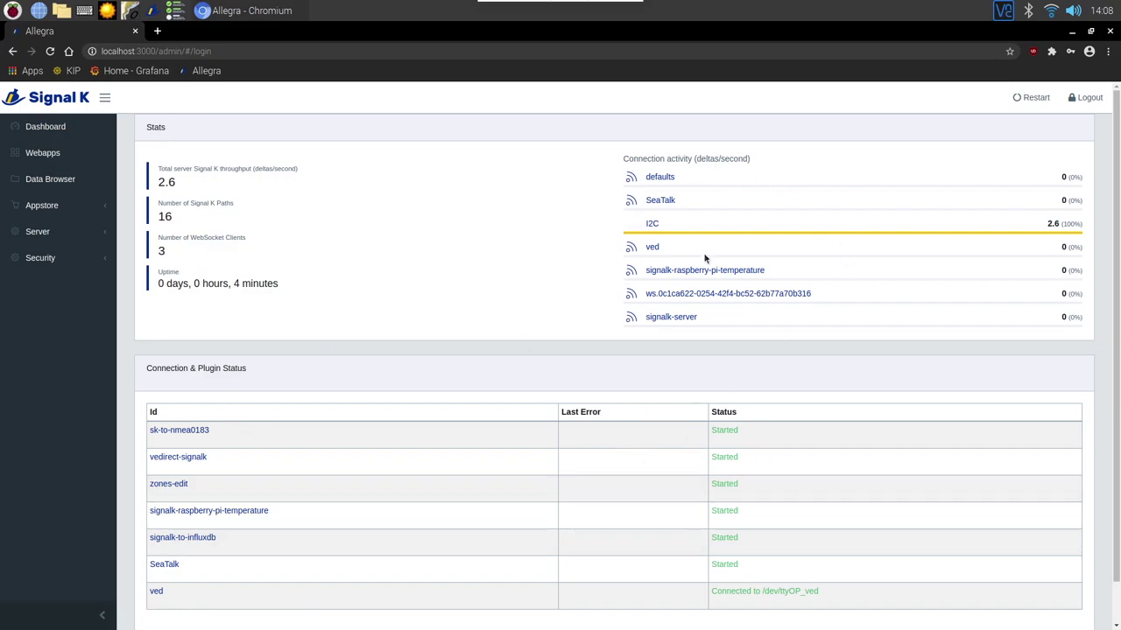
scroll(646, 219, "down", 1)
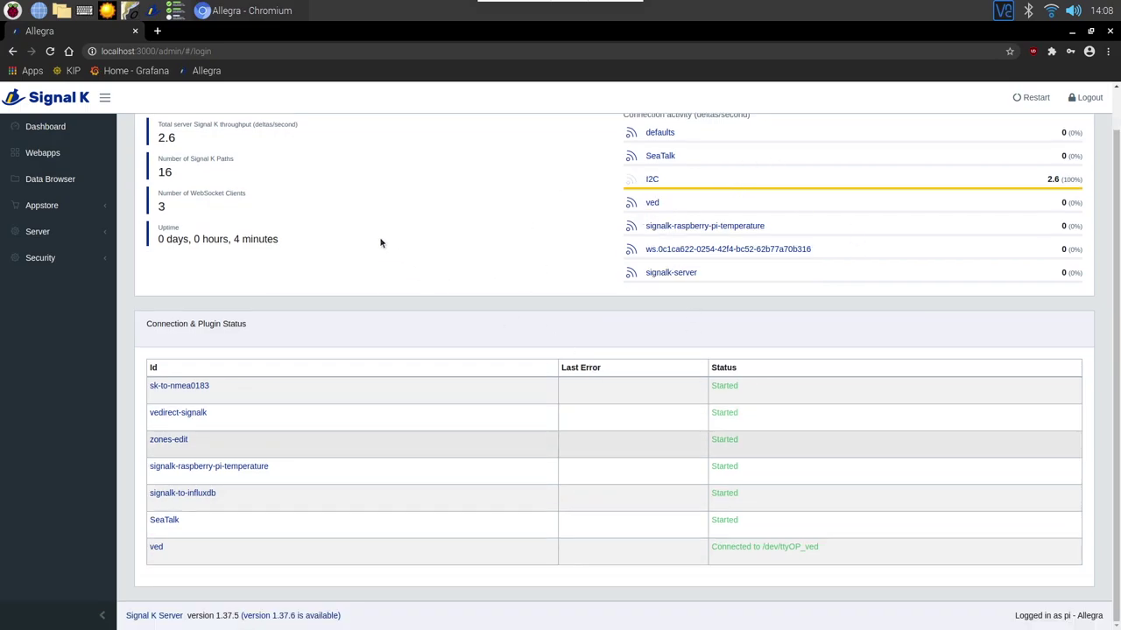
scroll(79, 140, "up", 1)
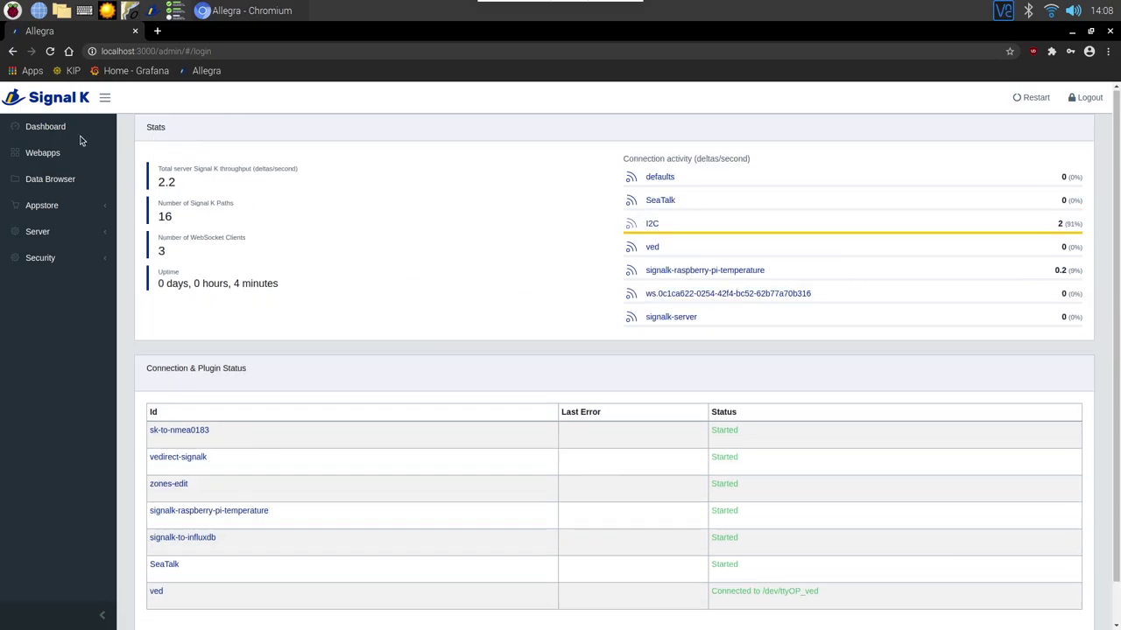
Open the Instrumentpanel webapp, view its data paths, and return to the Webapps list.
left_click(40, 156)
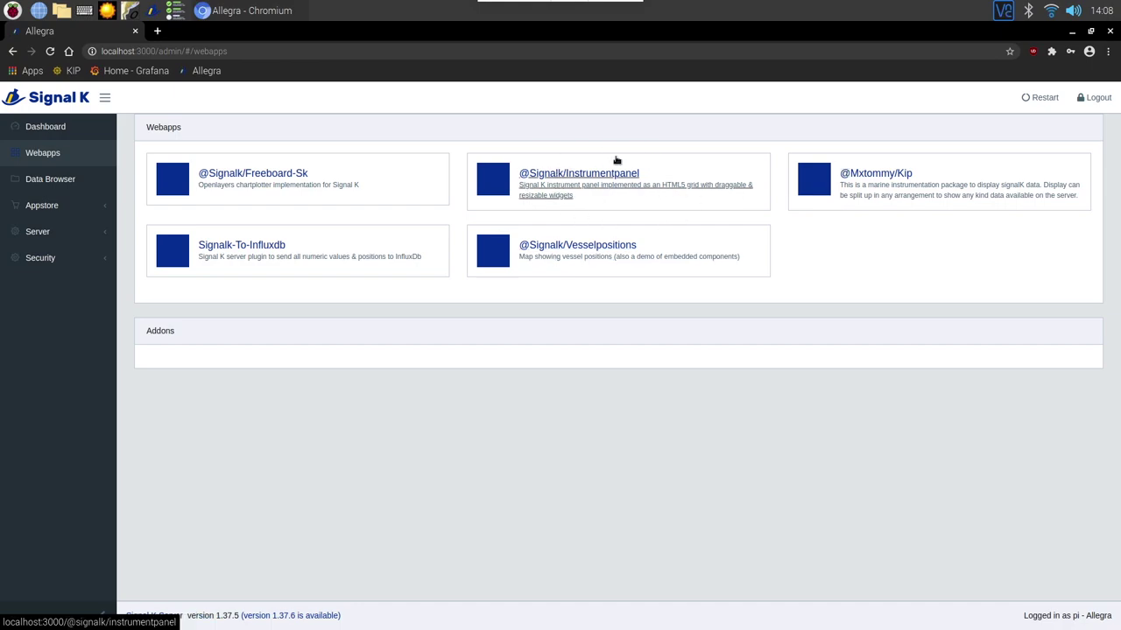
left_click(527, 189)
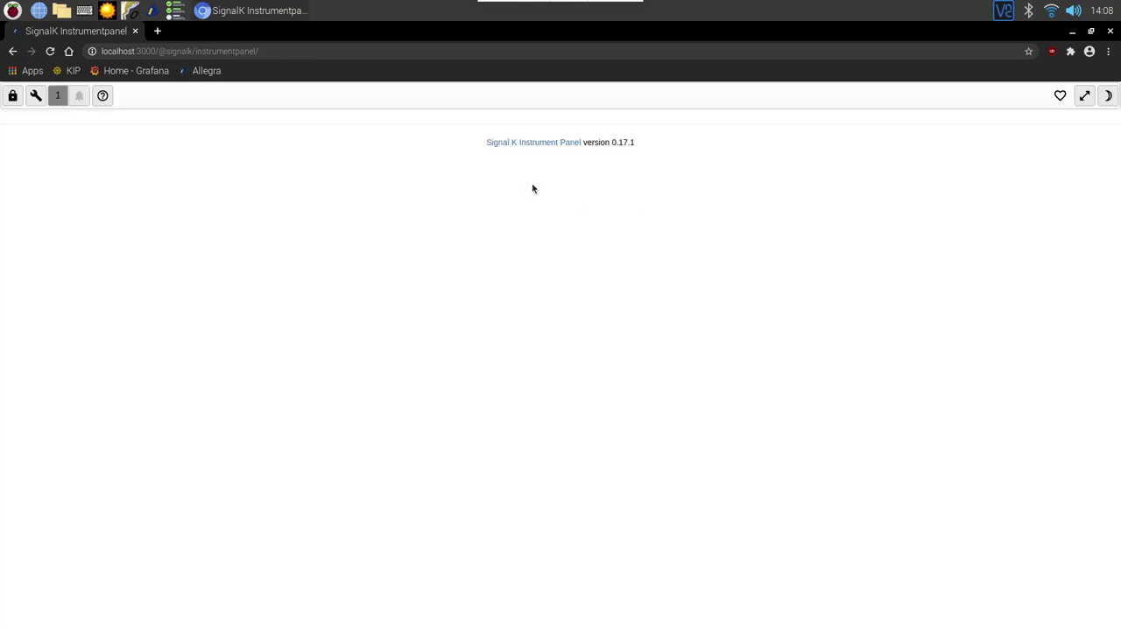
left_click(35, 96)
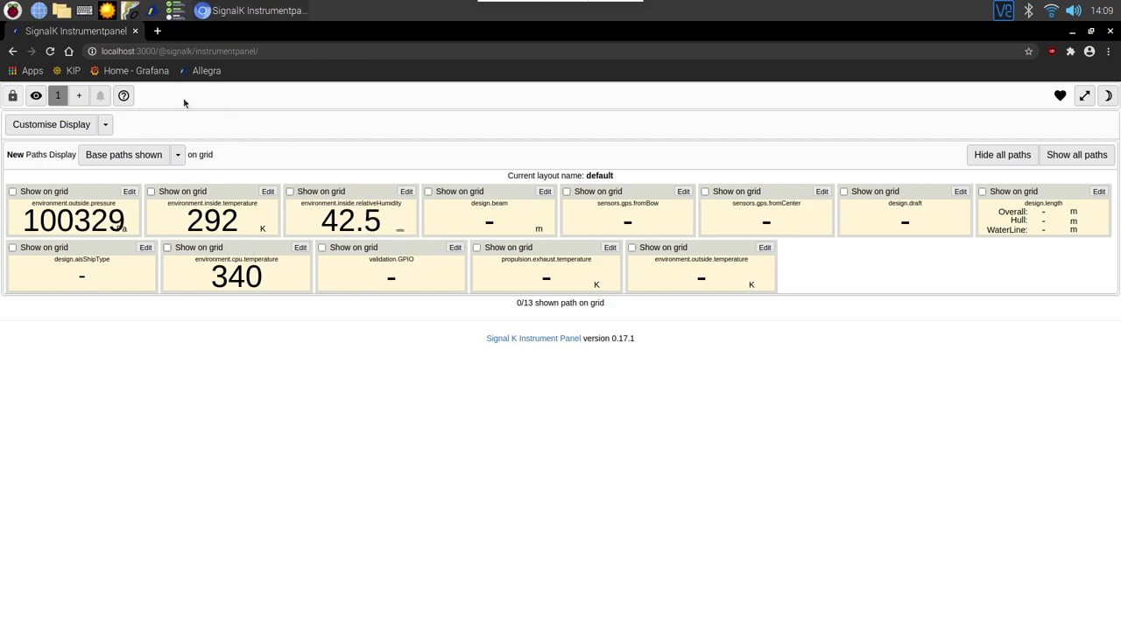
left_click(206, 71)
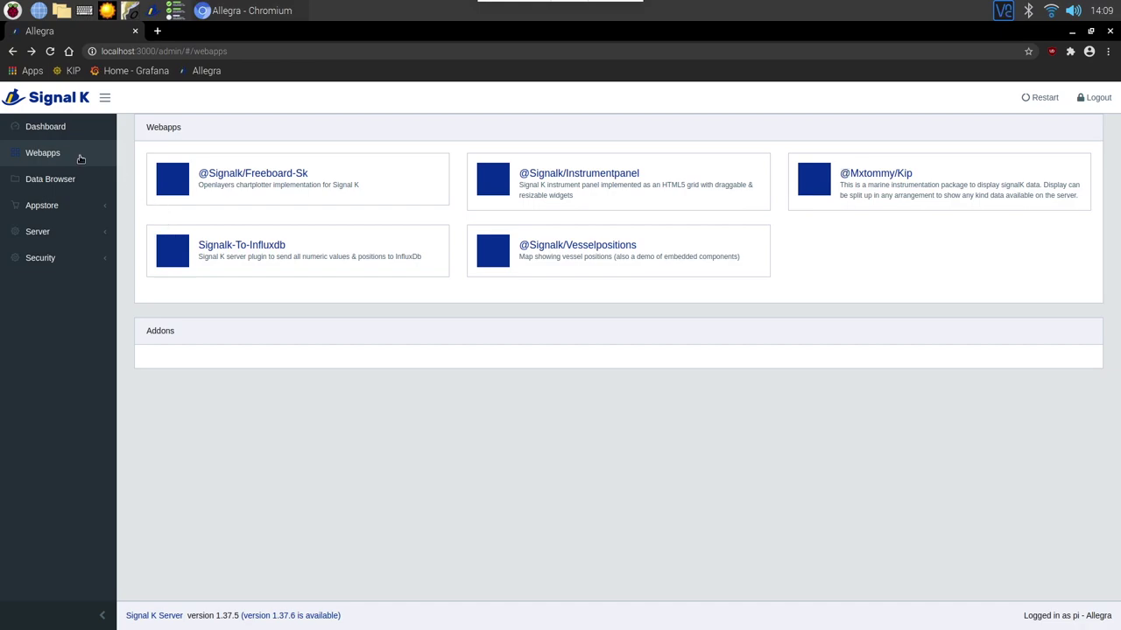
Browse the Data Browser's live paths and the 1.37.6 update notice, then expand Appstore.
left_click(67, 186)
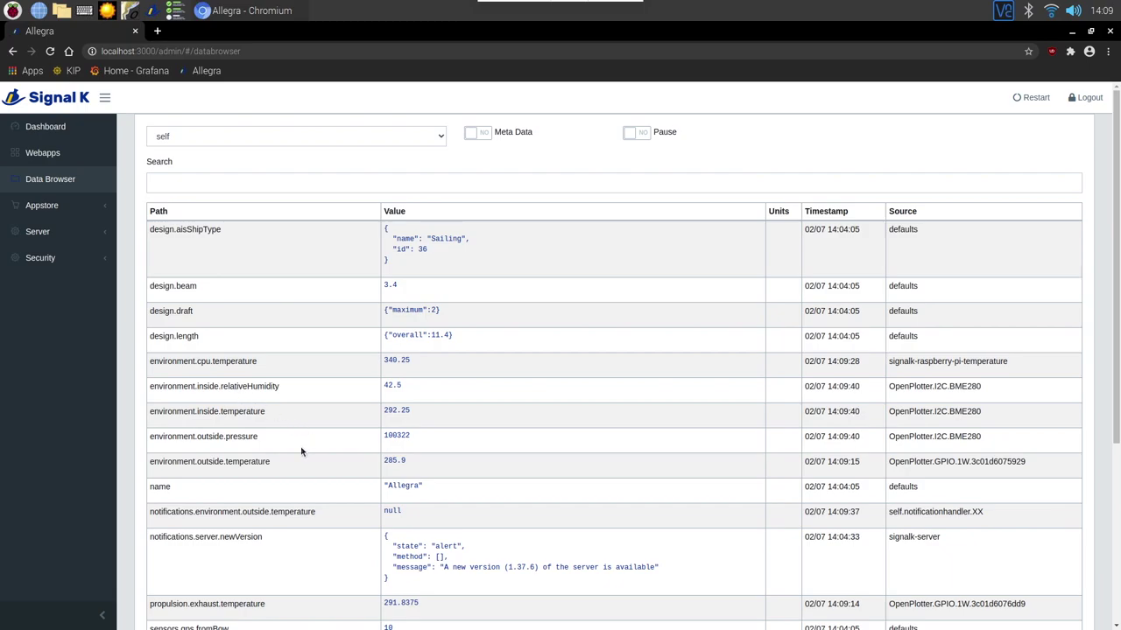
scroll(336, 441, "down", 3)
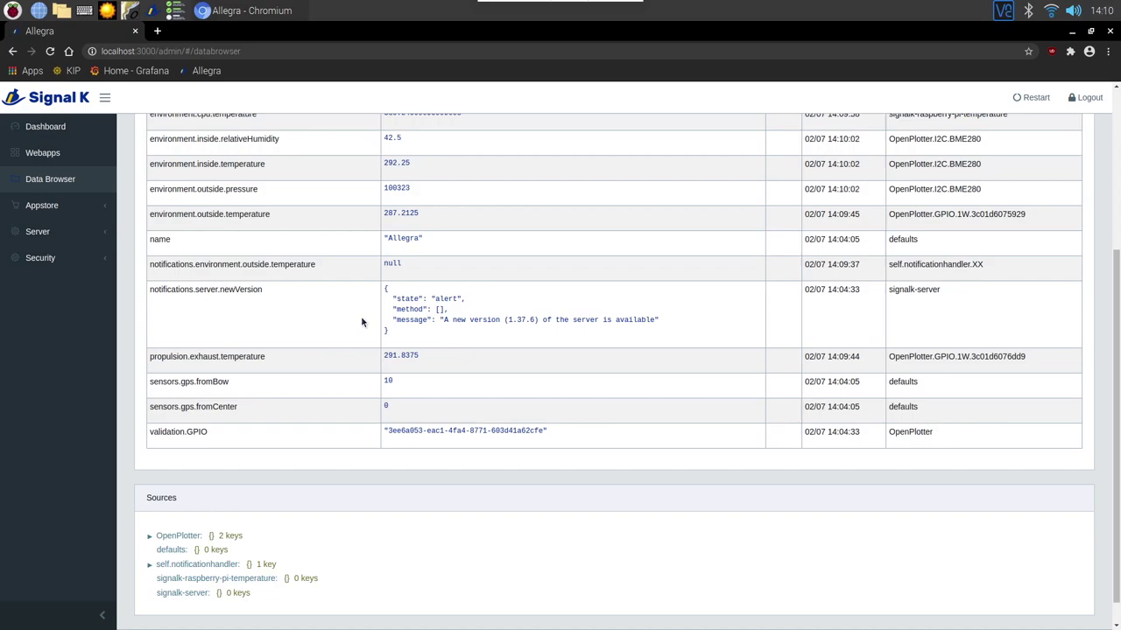
left_click(103, 207)
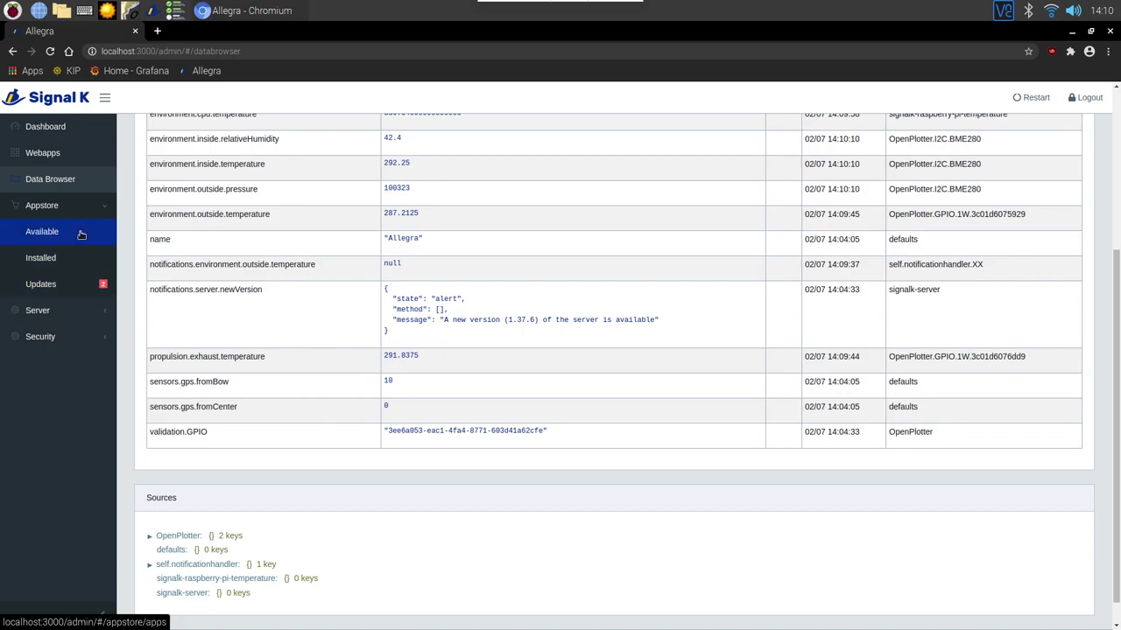
Scroll the Appstore's Available list, such as signalk-node-red 2.10.0 and ais-forwarder 0.2.0.
left_click(54, 238)
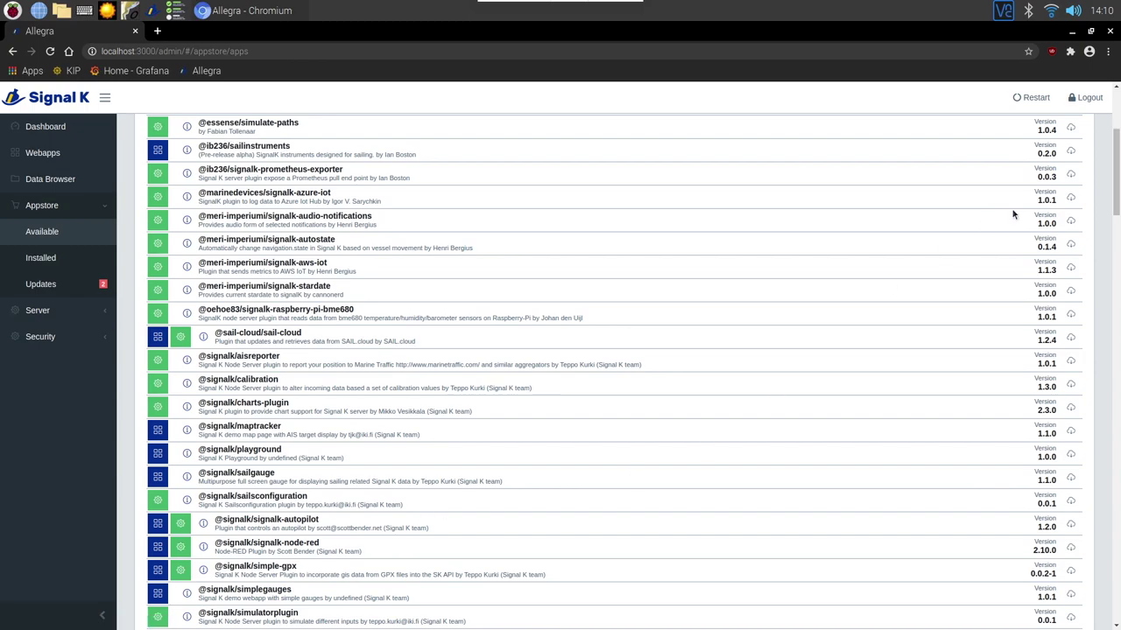
left_click(1115, 125)
scroll(1116, 126, "up", 4)
scroll(1110, 160, "down", 10)
scroll(1105, 211, "down", 1)
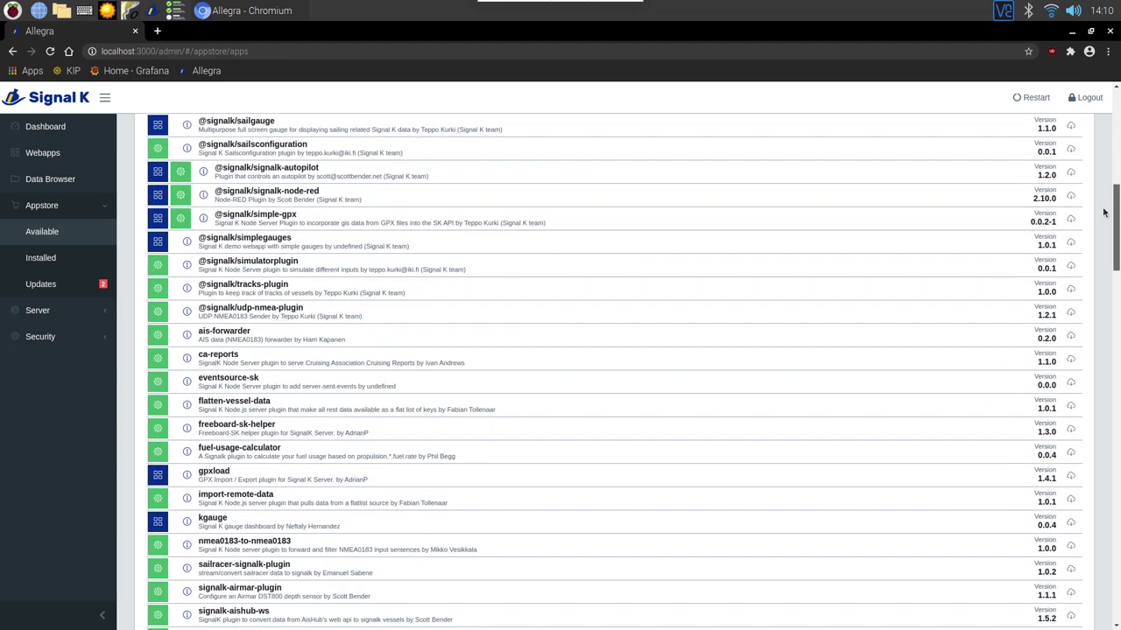
scroll(1105, 219, "down", 2)
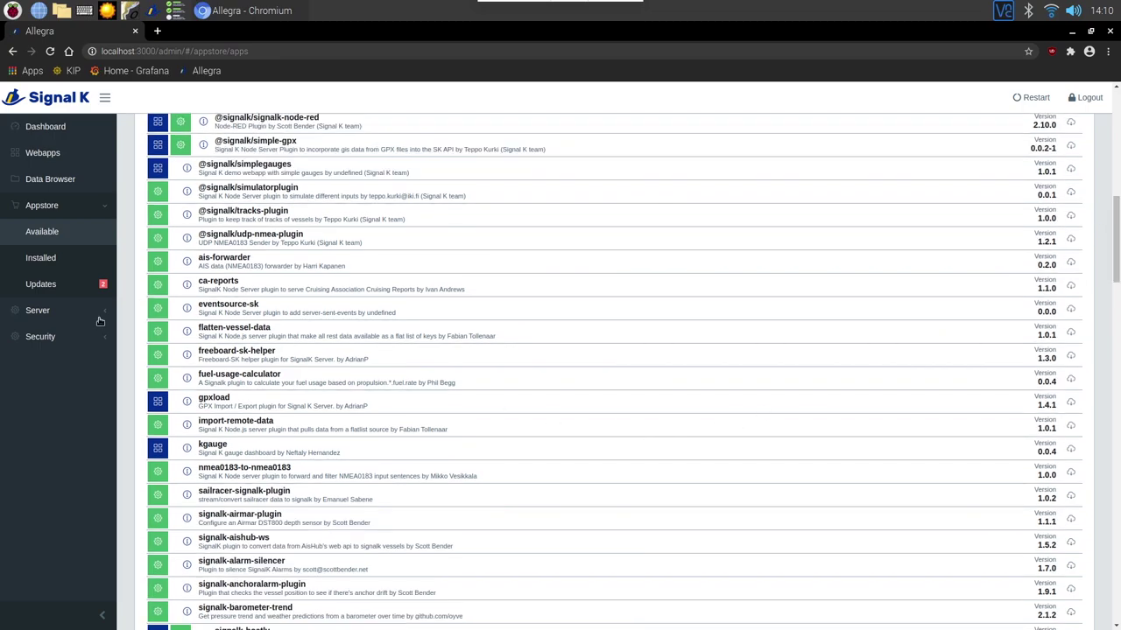
left_click(44, 311)
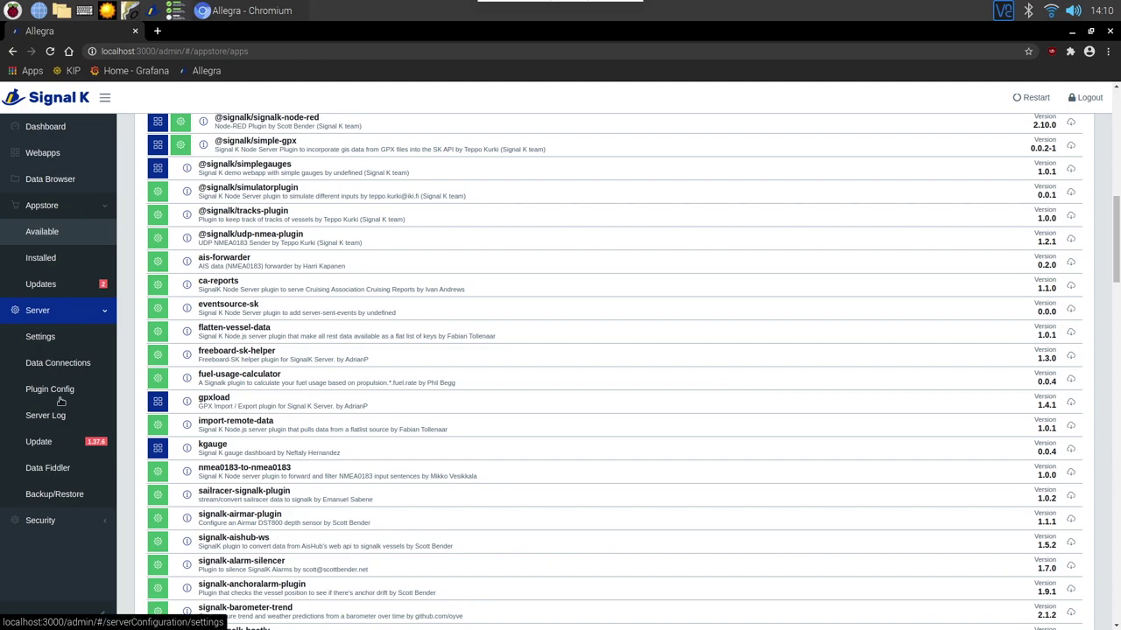
Check the enabled SeaTalk, I2C and ved connections under Server > Data Connections.
left_click(51, 338)
left_click(42, 260)
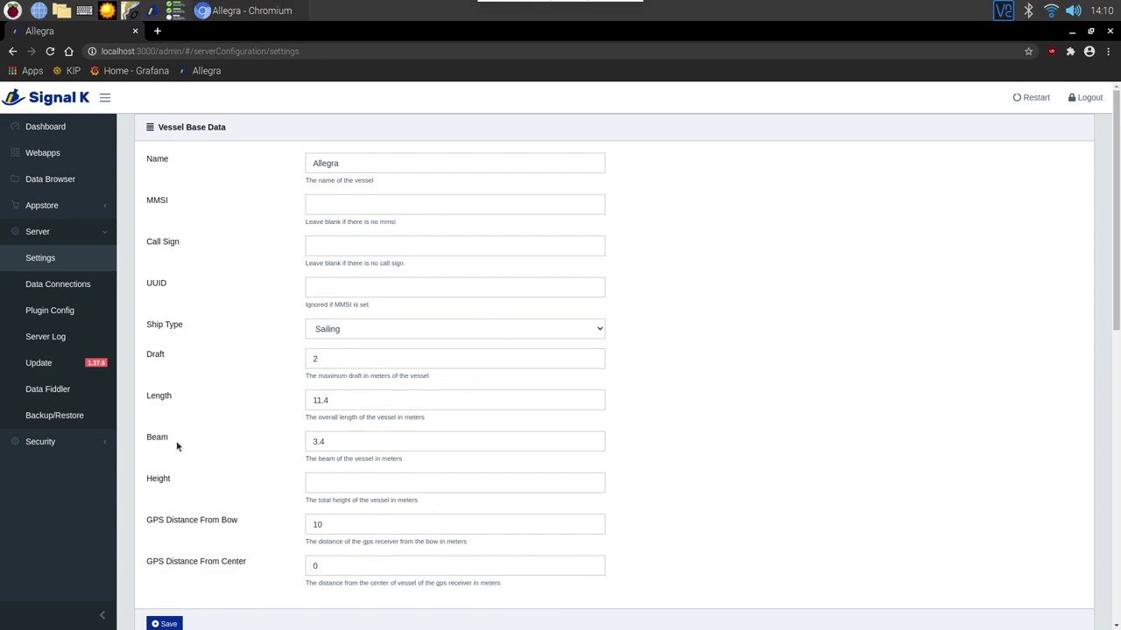
left_click(55, 290)
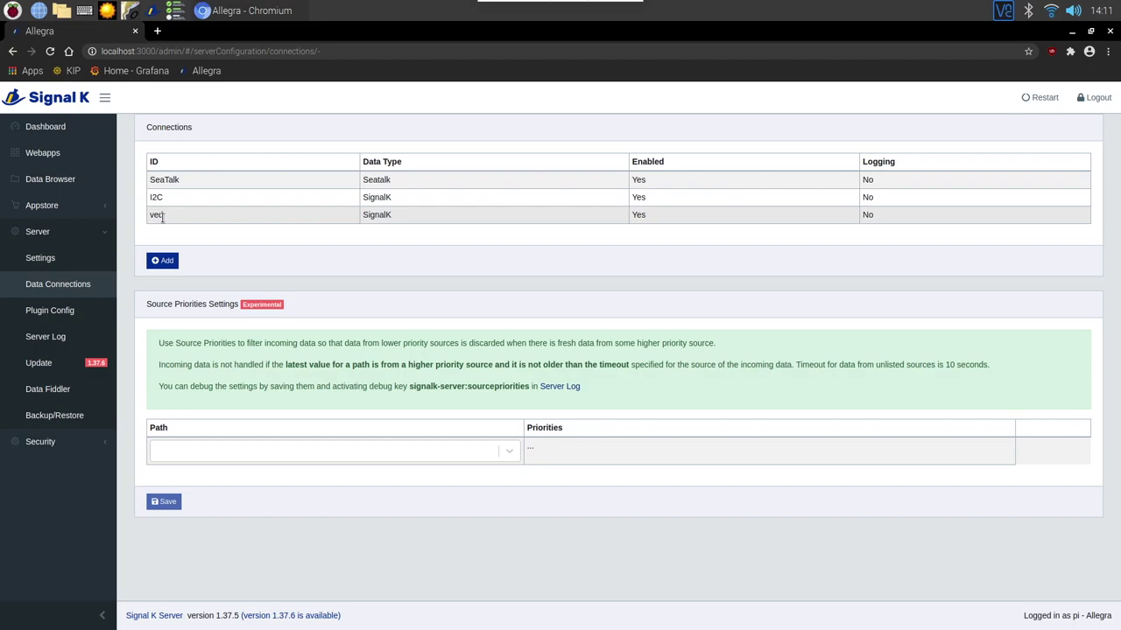
left_click(55, 207)
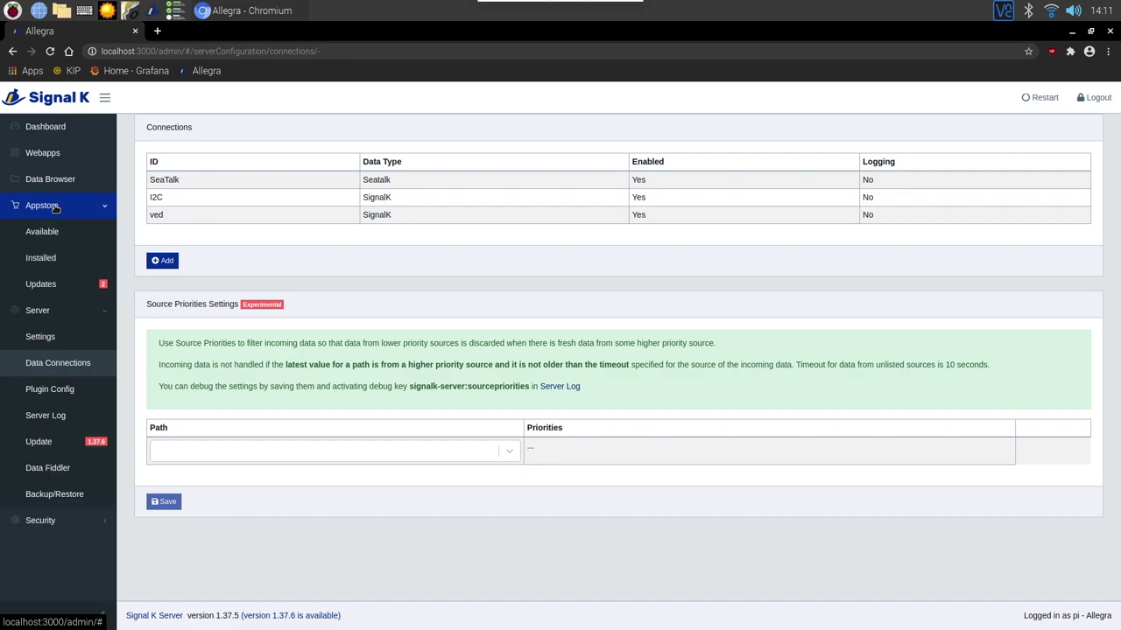
Find signalk-to-influxdb among Installed apps, then check the dashboard's 2.8 deltas/second and started plugins.
left_click(49, 261)
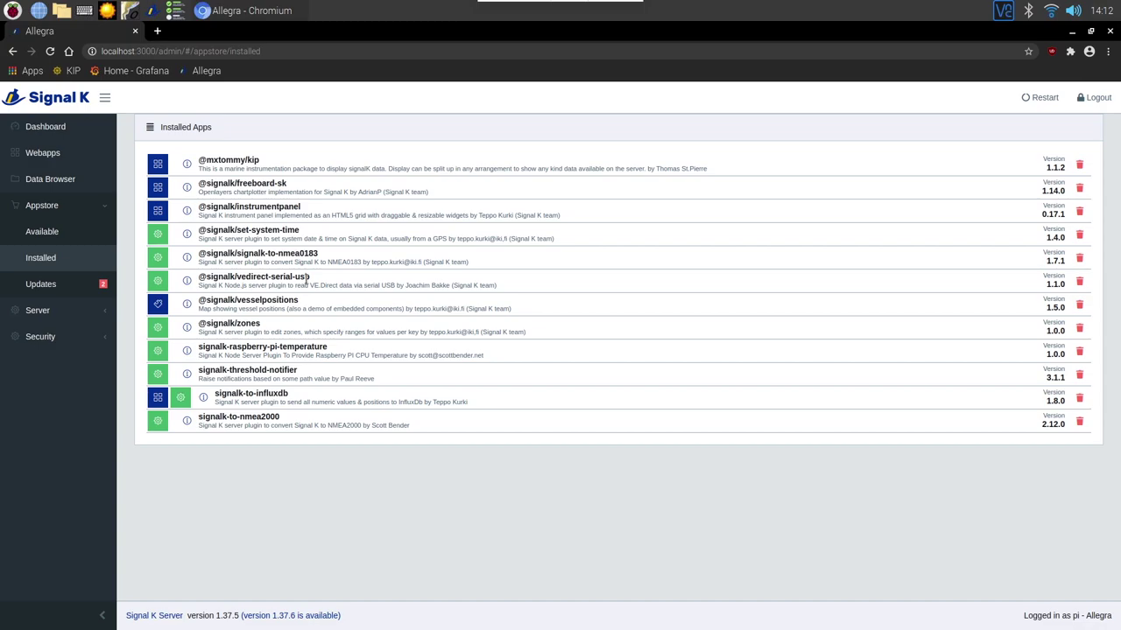
left_click(63, 129)
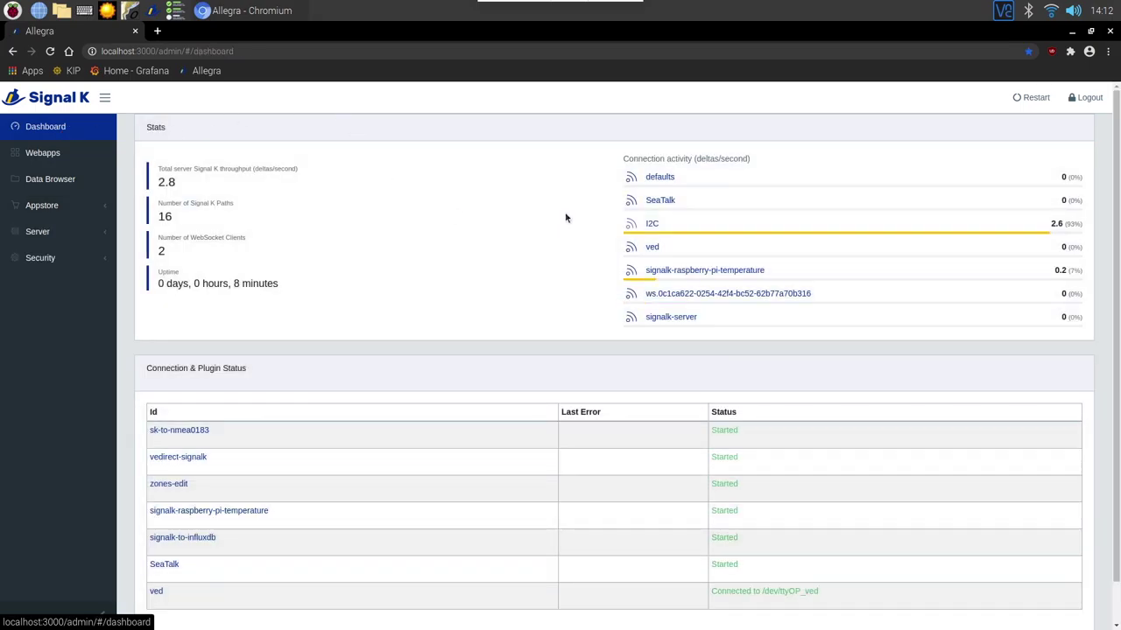
Launch OpenPlotter's Serial tool from the Raspberry Pi menu.
left_click(12, 12)
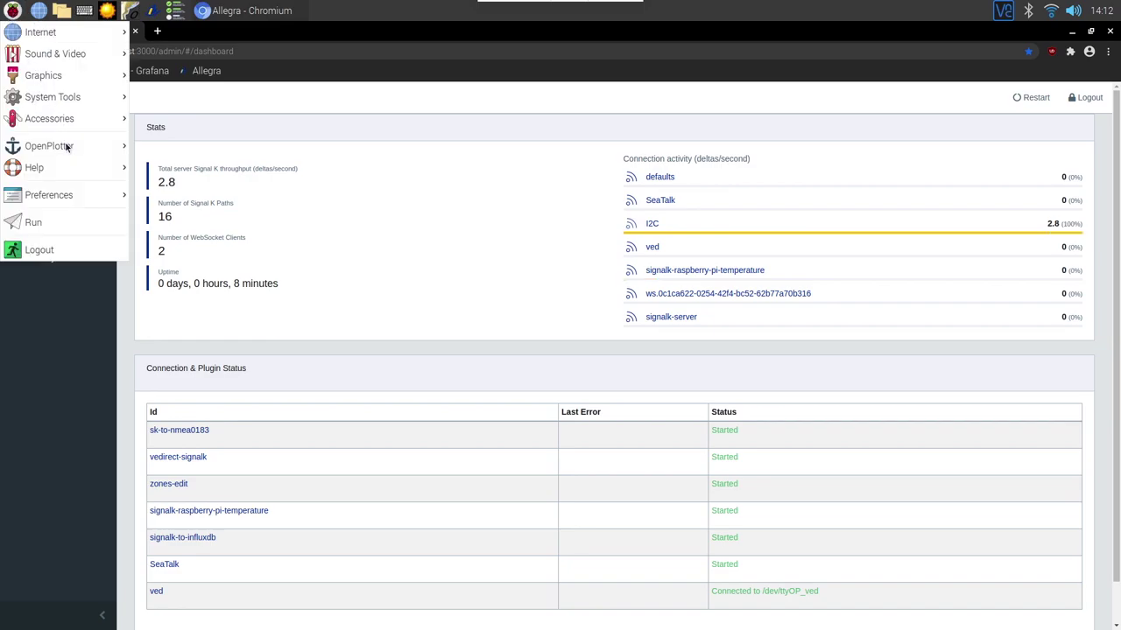
mouse_move(67, 146)
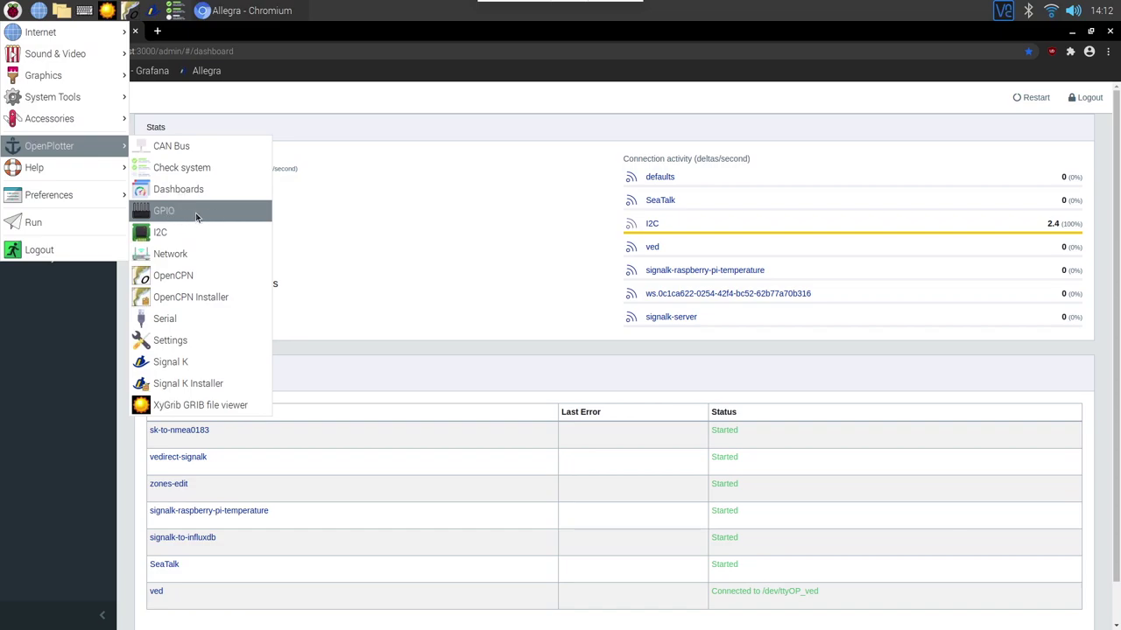
left_click(186, 322)
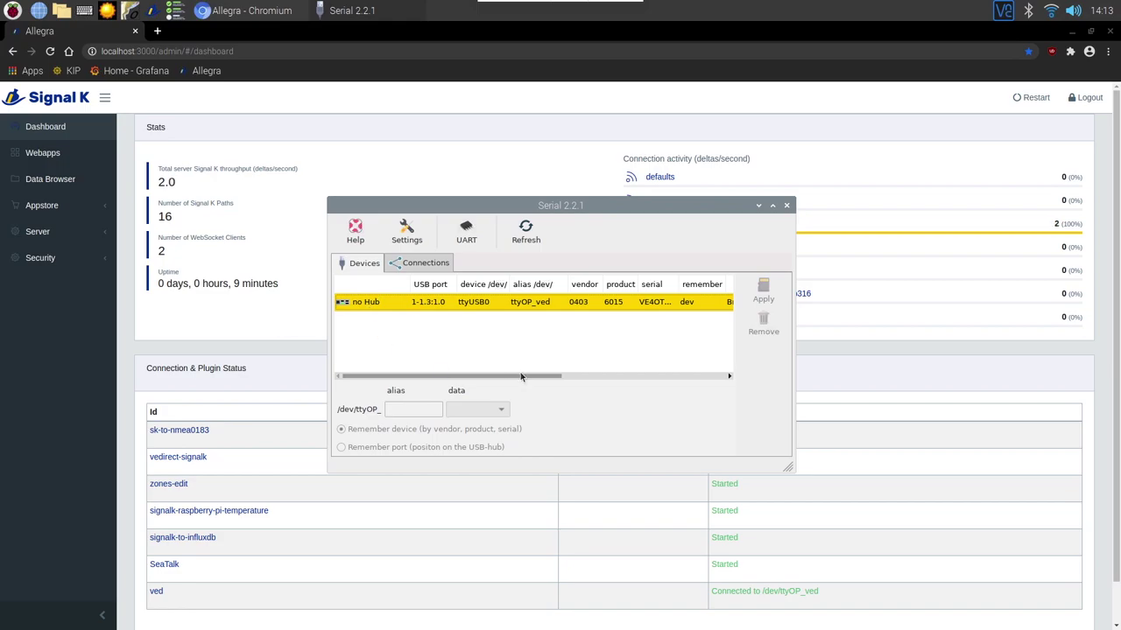
Verify the ttyUSB0 Signal K connection at 38400 bauds, then close Serial.
left_click(621, 375)
scroll(394, 320, "right", 2)
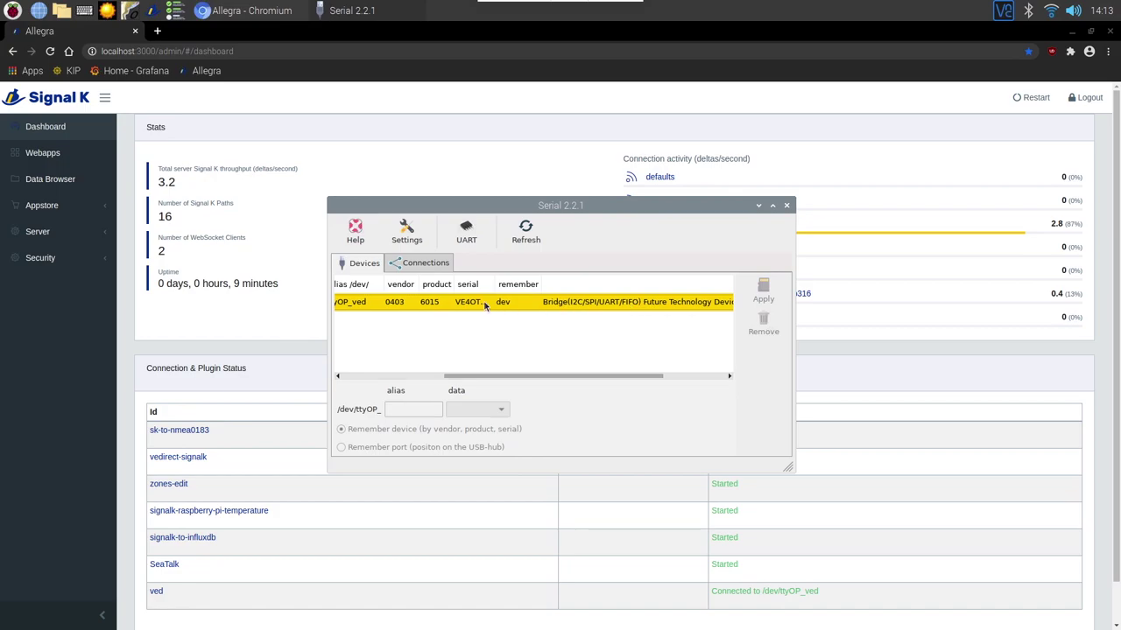
left_click(429, 264)
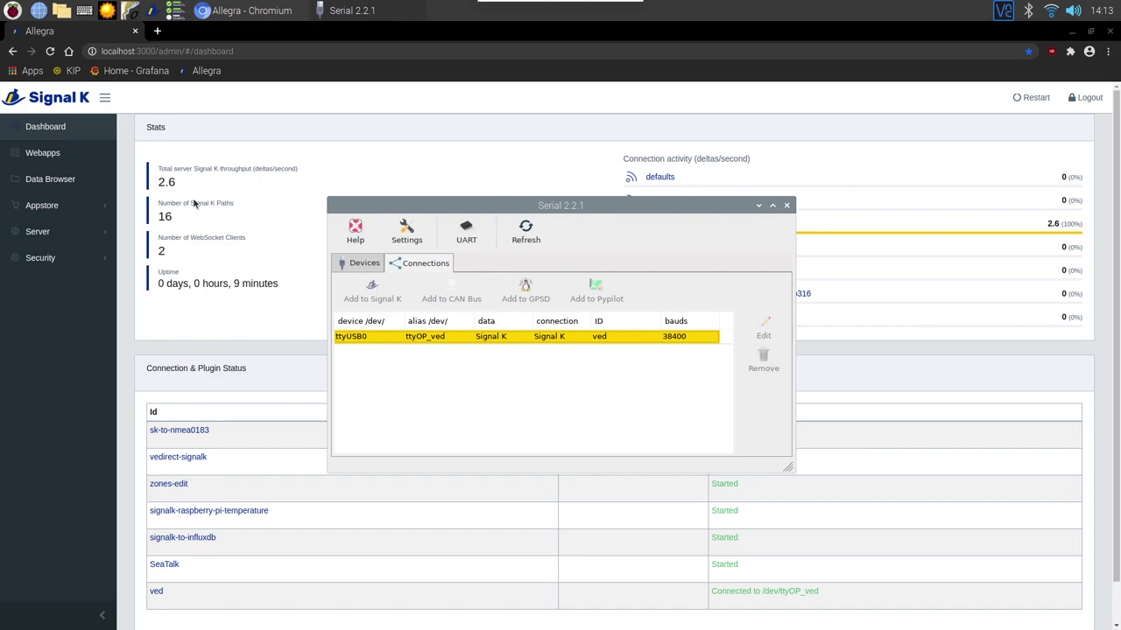
left_click(786, 205)
In the Data Browser, highlight the inside temperature and relativeHumidity paths with their BME280 source.
left_click(42, 179)
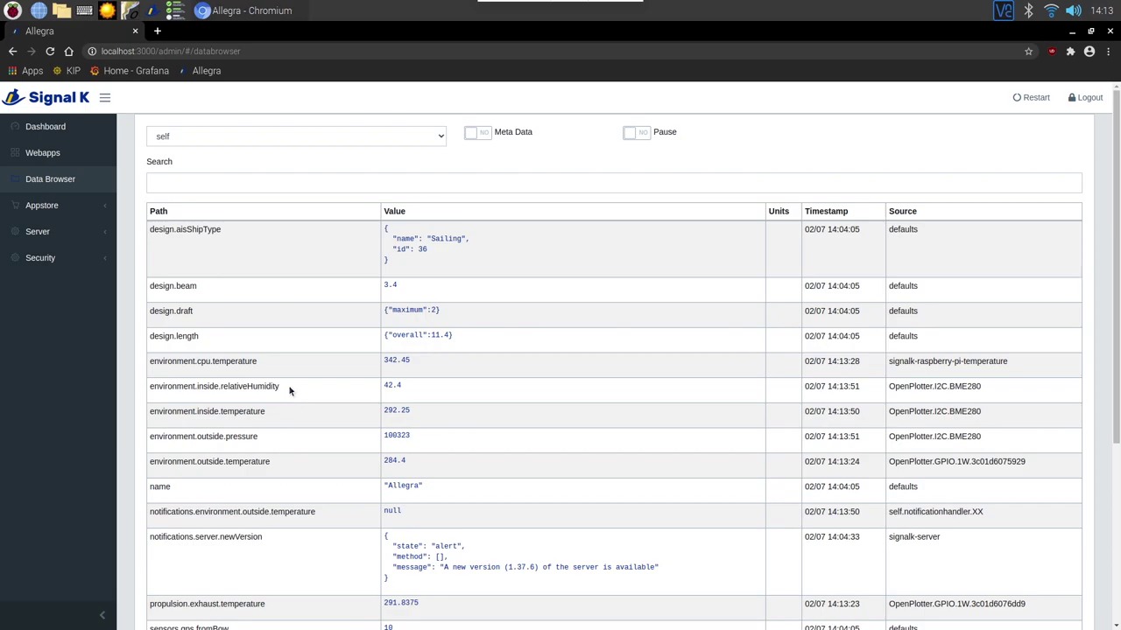
left_click_drag(265, 411, 151, 362)
left_click(174, 394)
left_click_drag(152, 390, 289, 392)
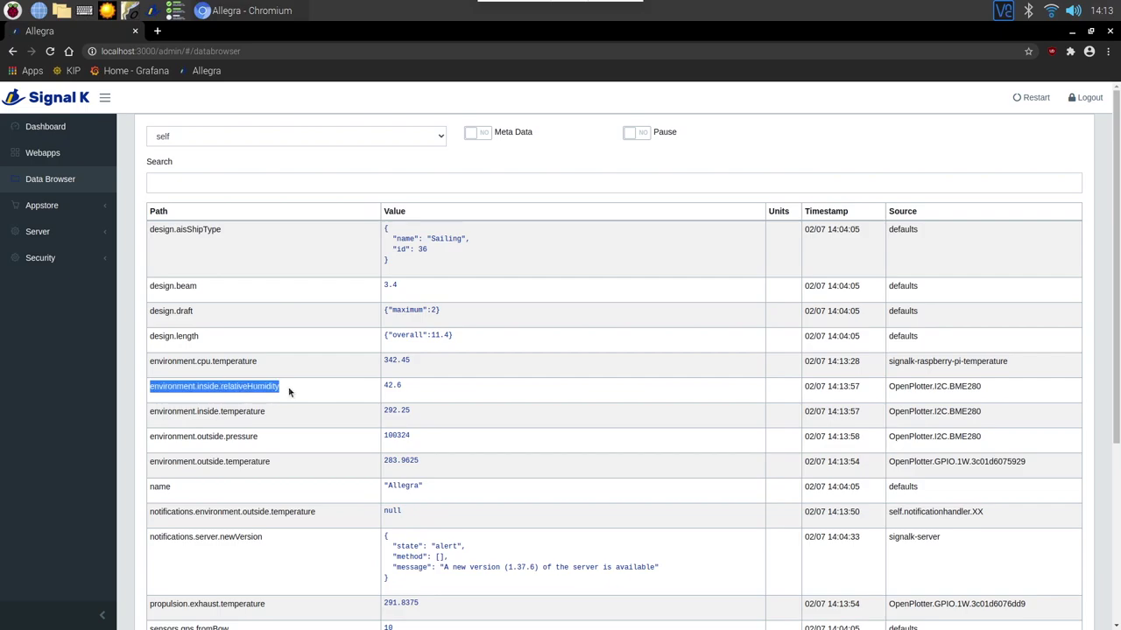
left_click_drag(988, 392, 893, 392)
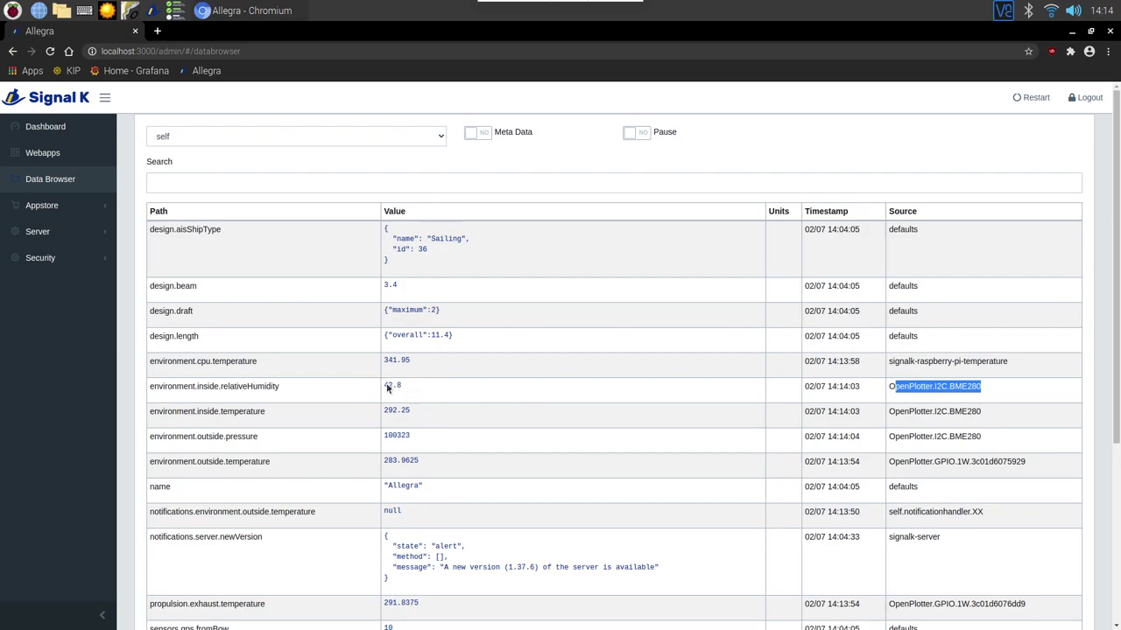
left_click_drag(1002, 394, 195, 395)
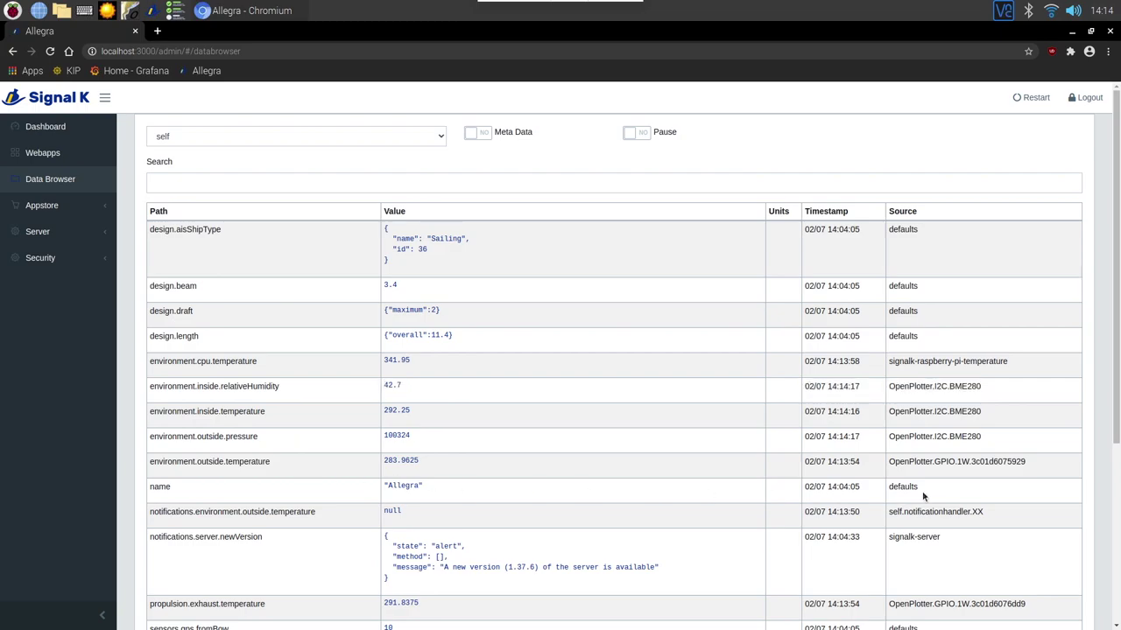
Highlight the outside temperature and propulsion.exhaust.temperature rows, then bring up KIP.
left_click_drag(917, 475, 232, 468)
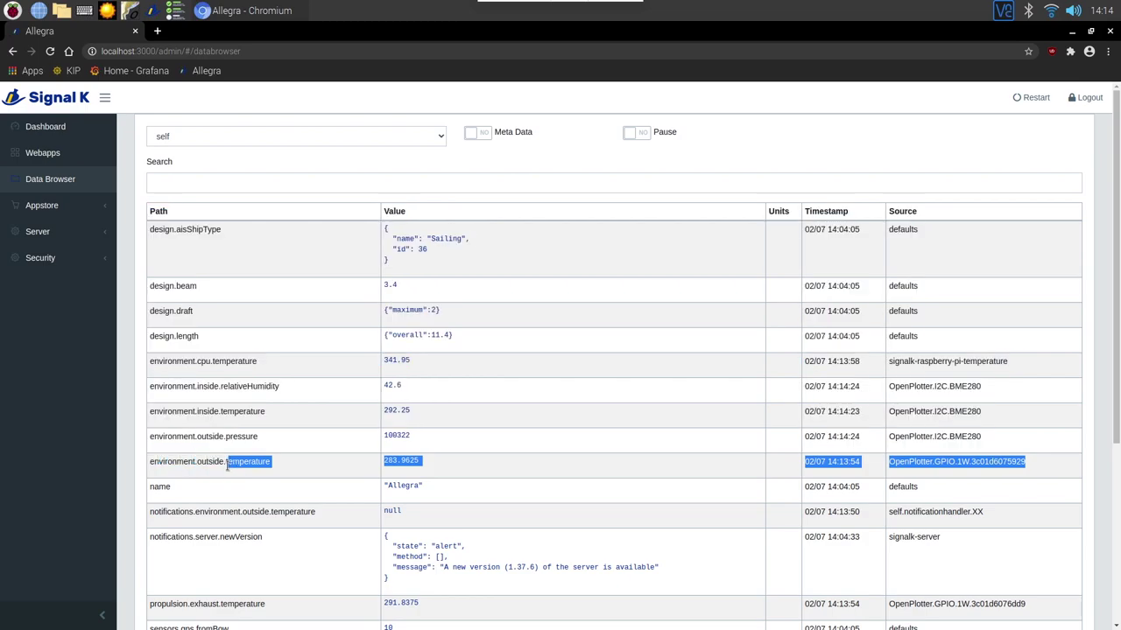
left_click(312, 560)
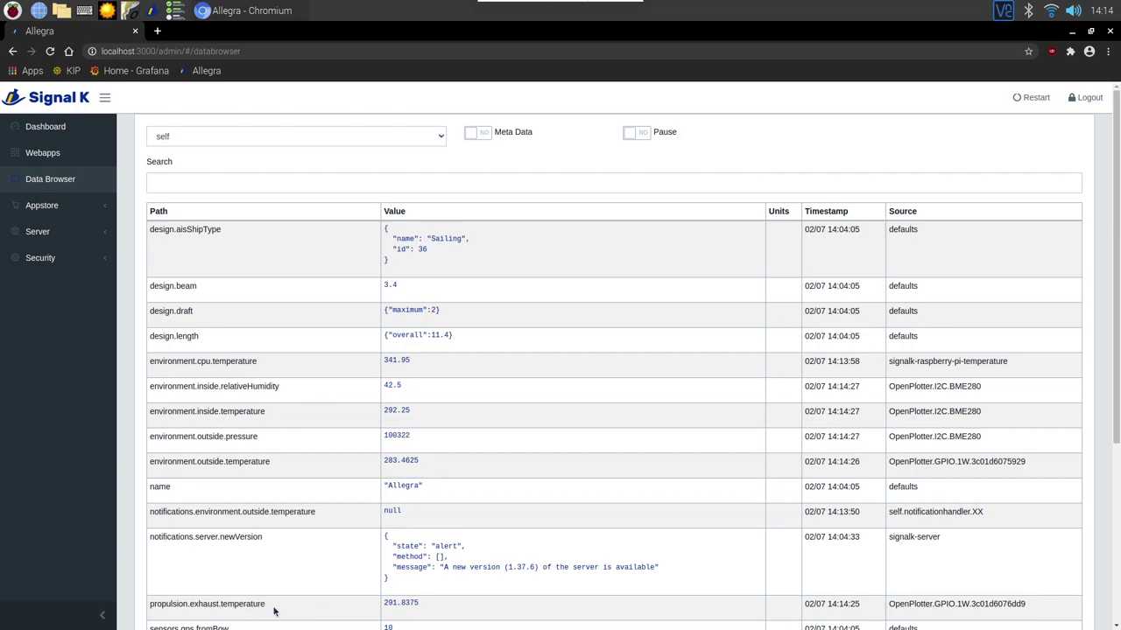
left_click_drag(266, 604, 155, 604)
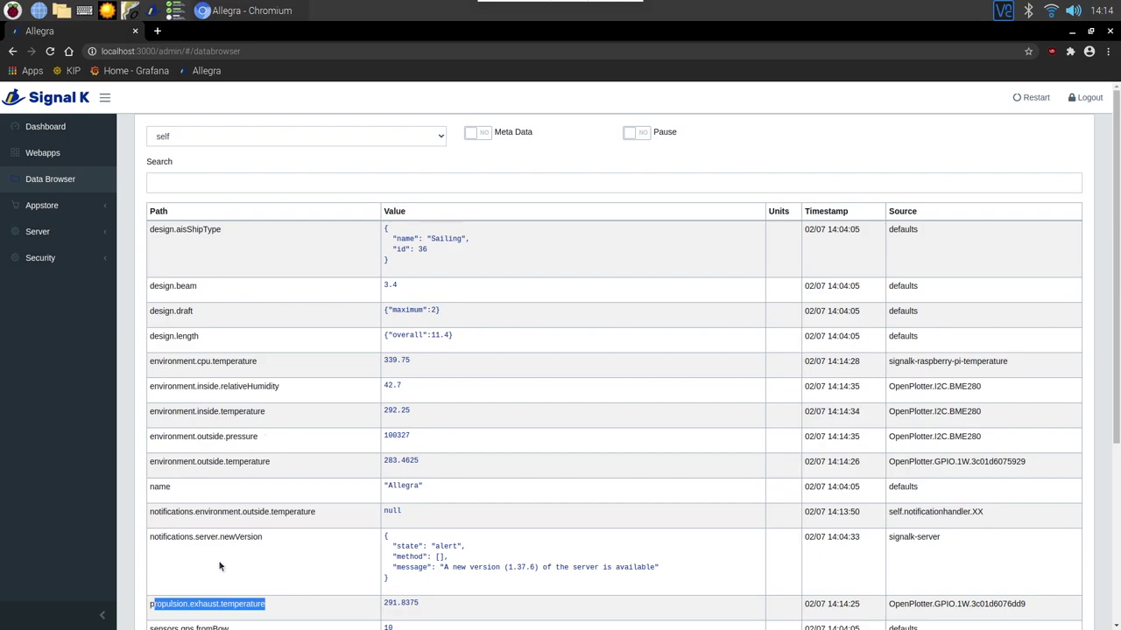
double_click(297, 465)
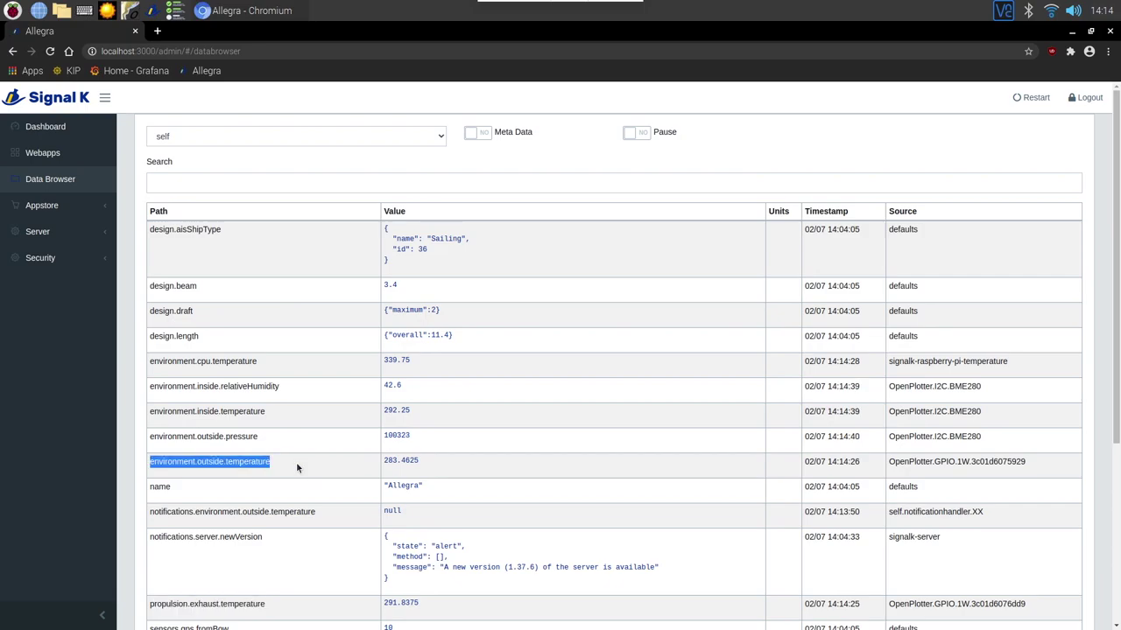
left_click(74, 71)
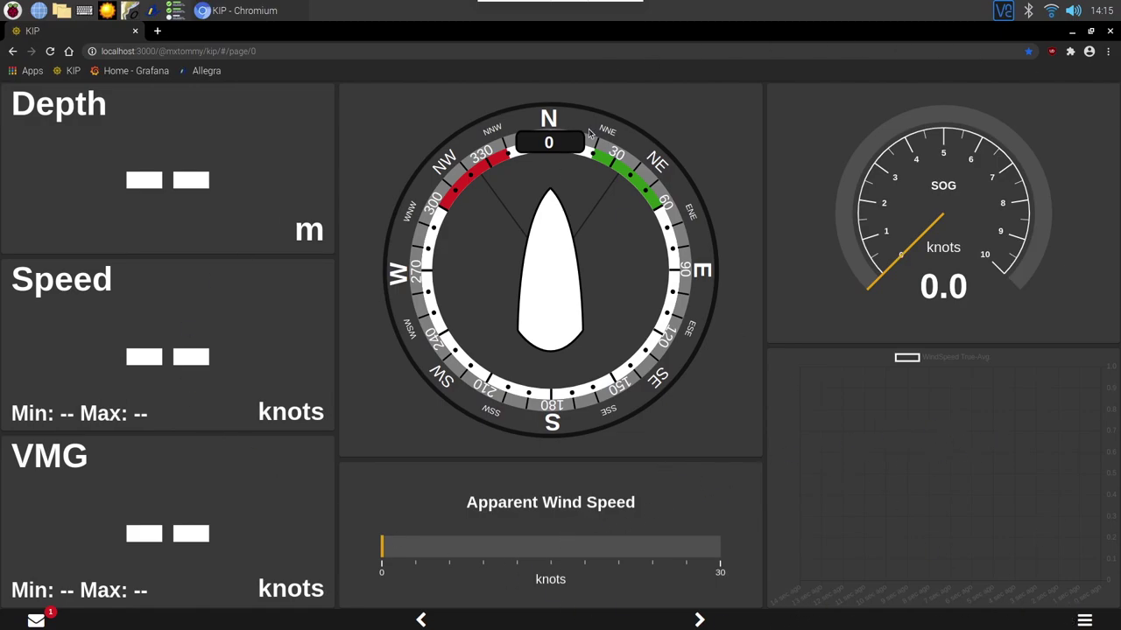
Switch the KIP dashboard to Edit Layout under Configuration in its main menu.
left_click(1084, 620)
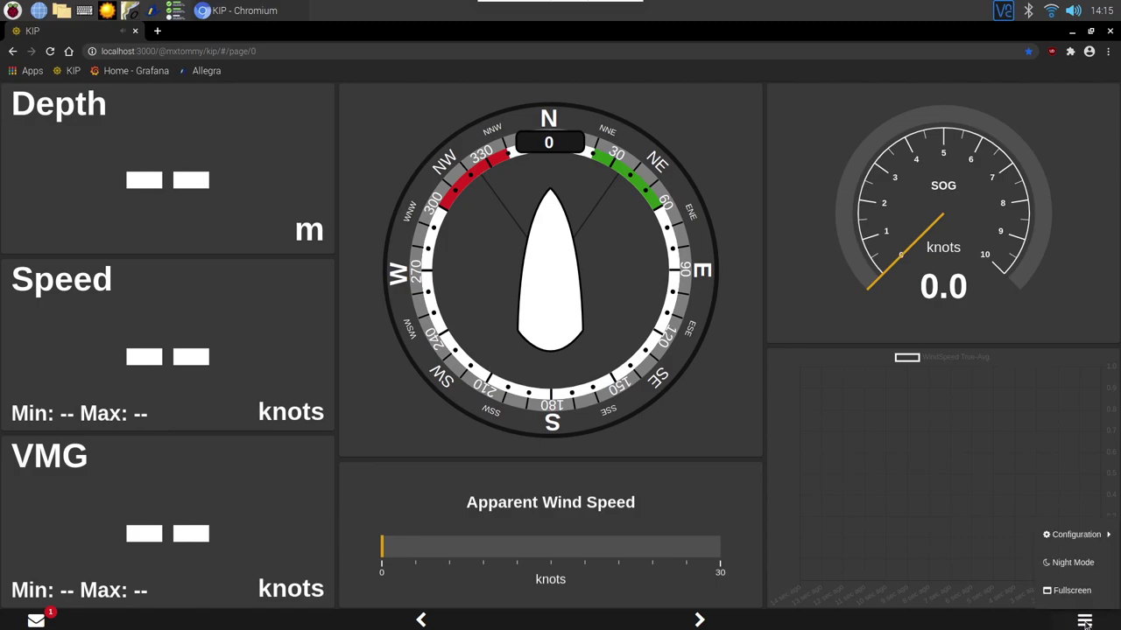
mouse_move(1089, 536)
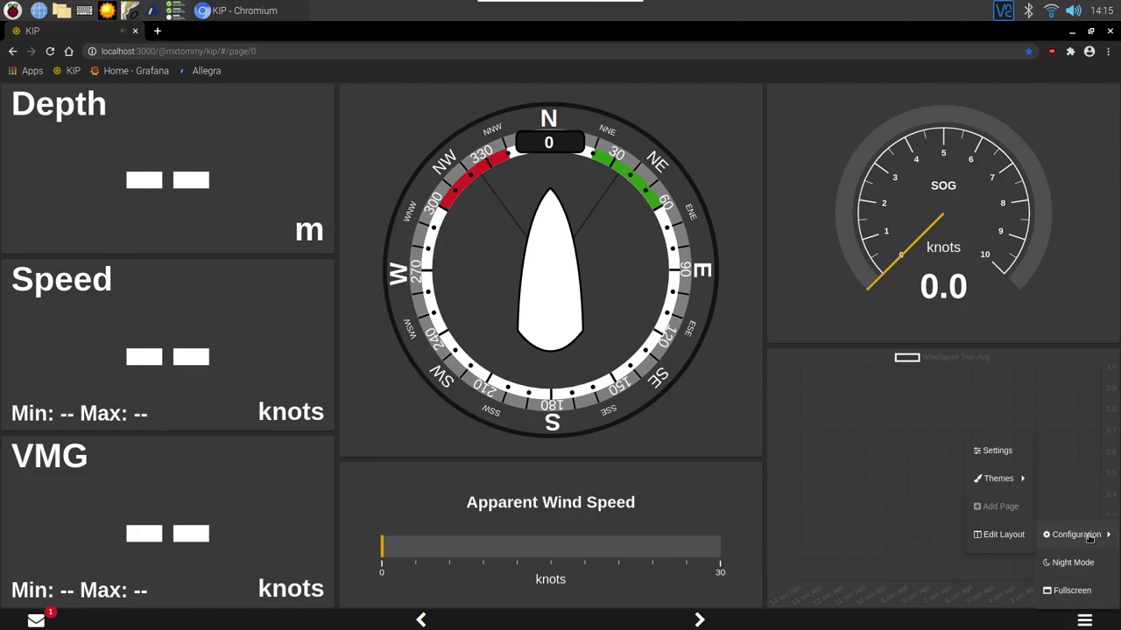
left_click(999, 540)
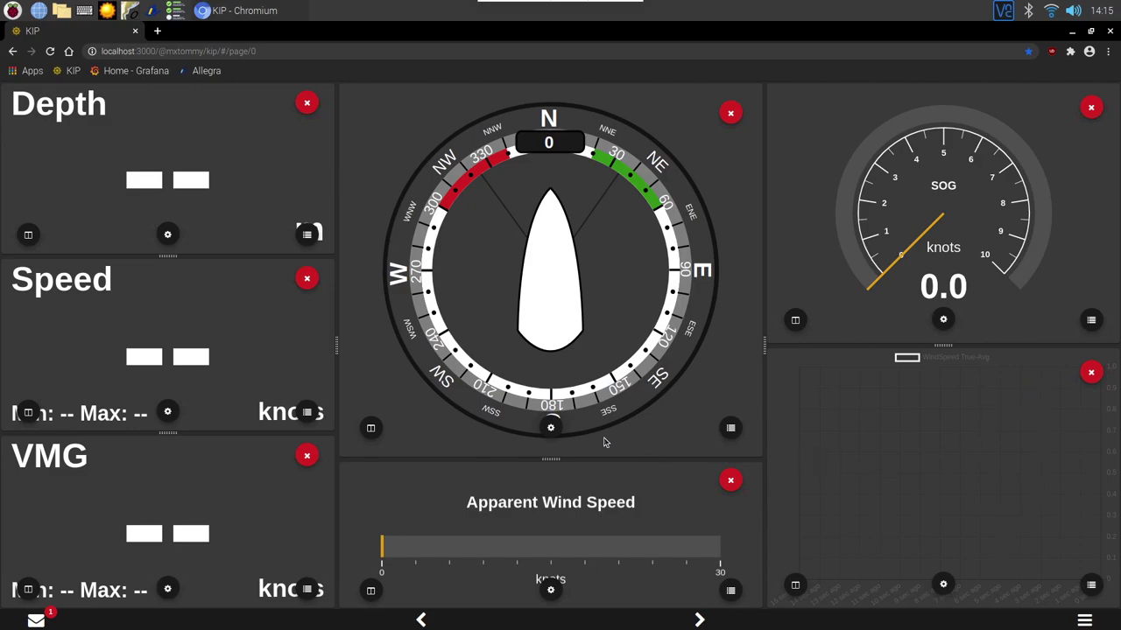
left_click(552, 429)
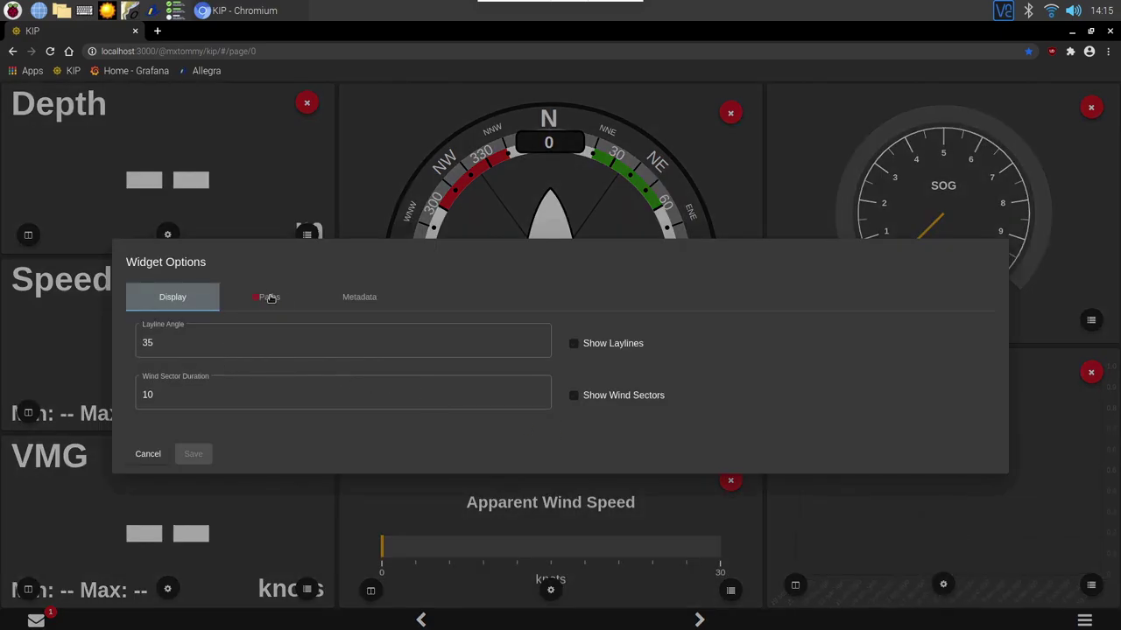
left_click(270, 299)
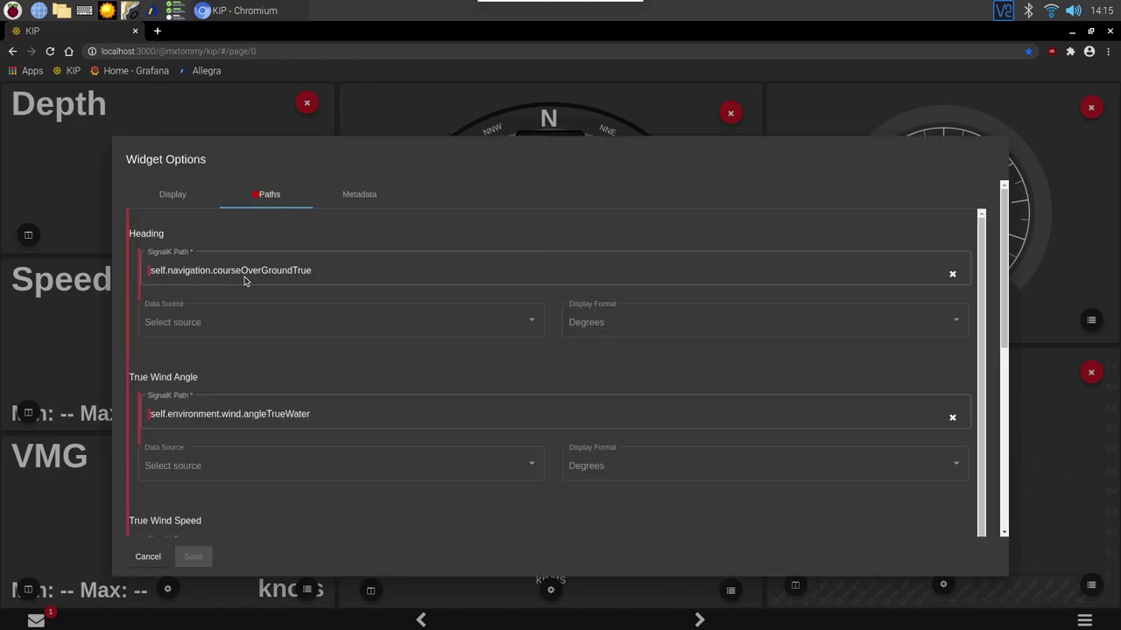
left_click(154, 272)
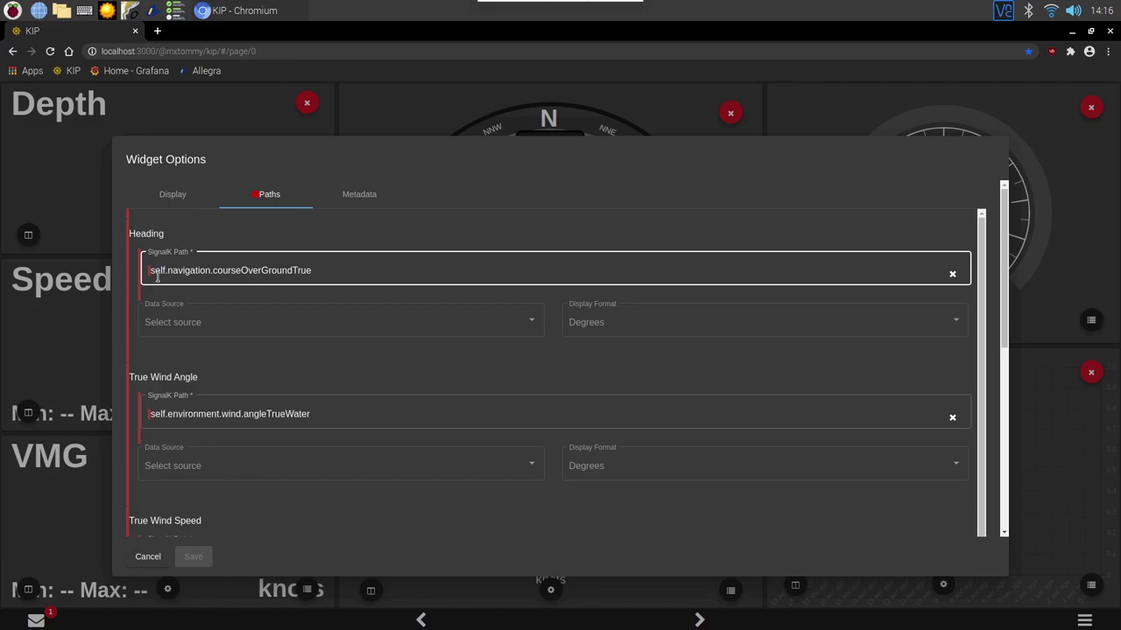
left_click(210, 270)
key("shift+End")
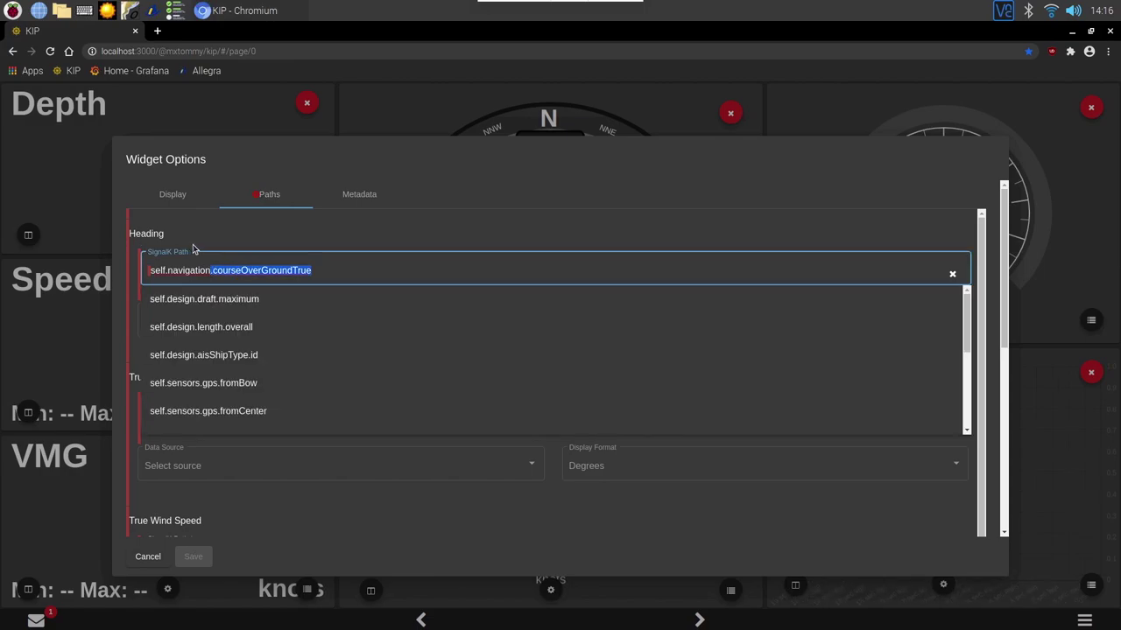
left_click(250, 227)
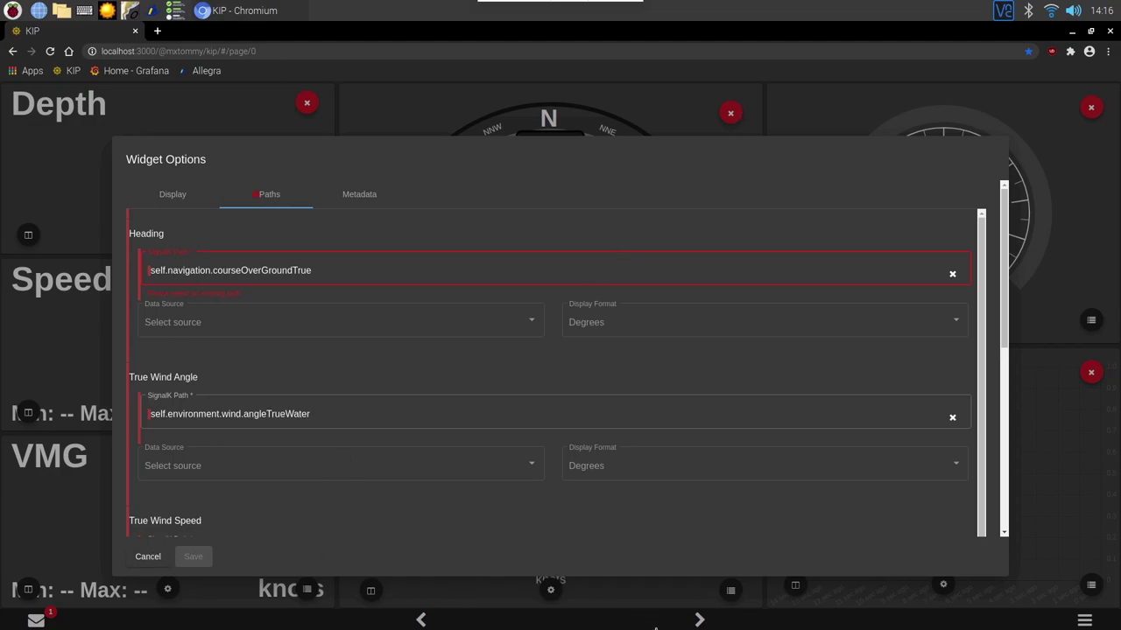
left_click(701, 622)
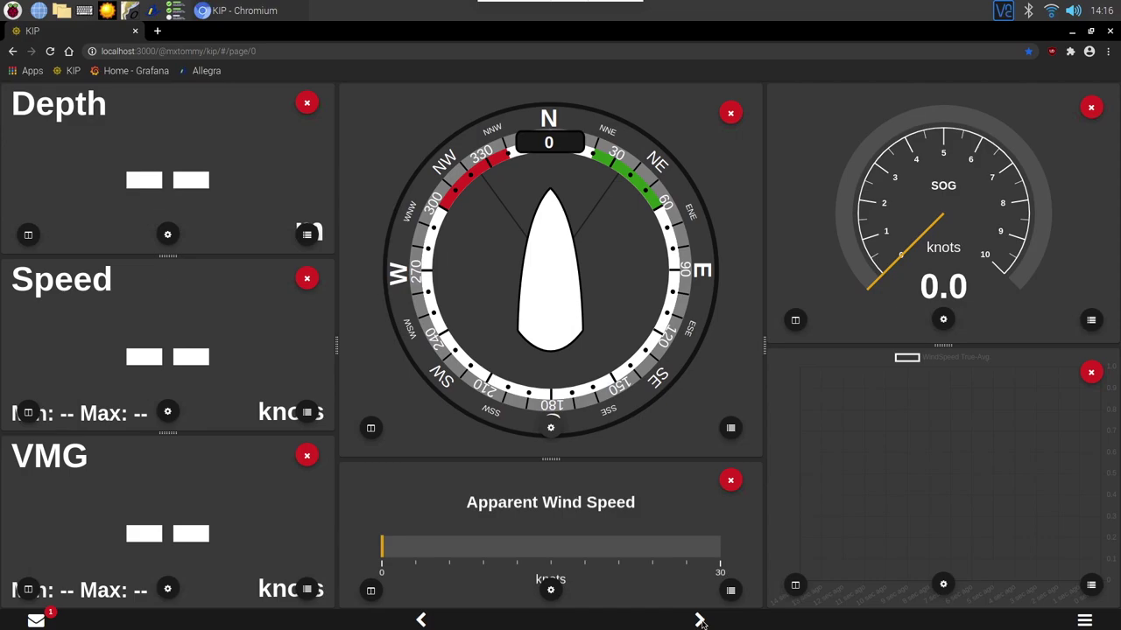
Advance KIP to dashboard page 2, then open and dismiss the Humidity widget's split menu.
left_click(700, 619)
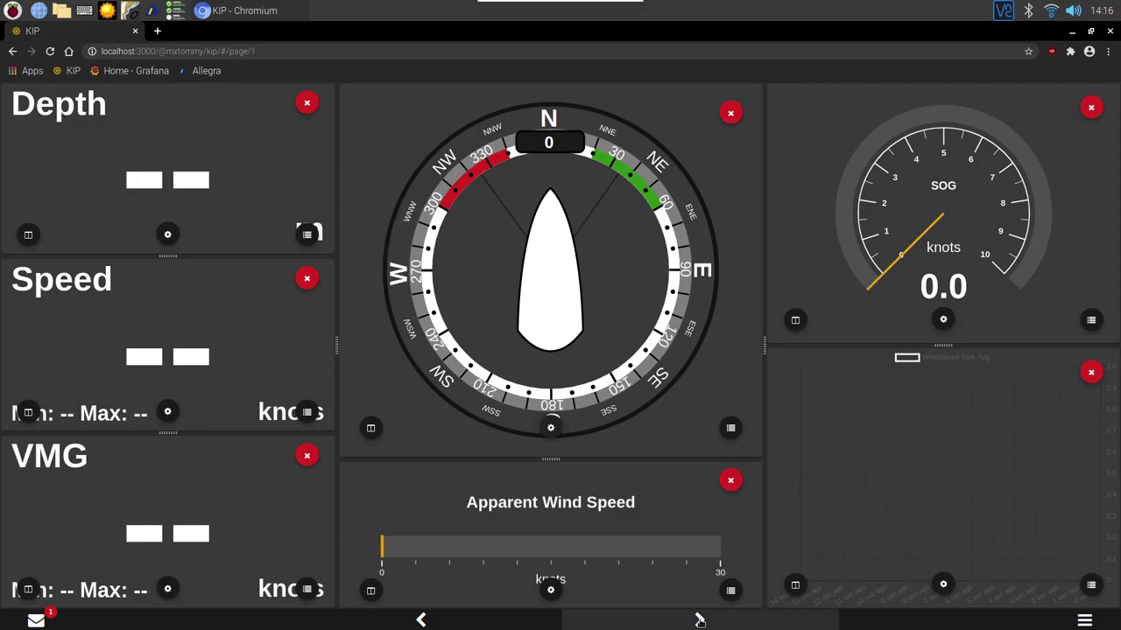
left_click(701, 620)
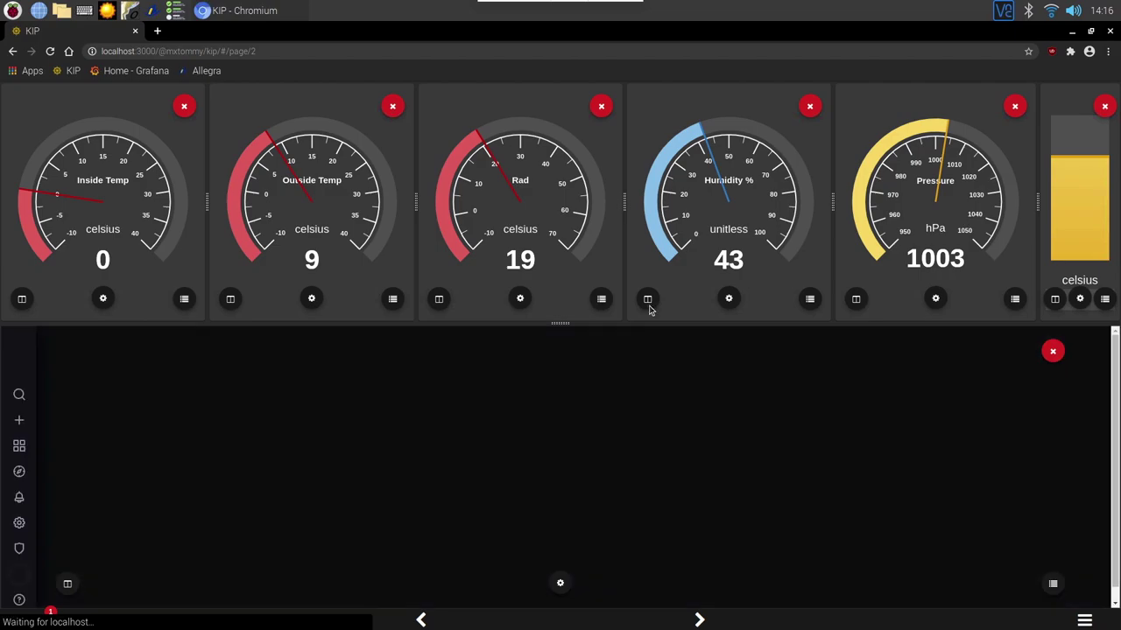
left_click(648, 304)
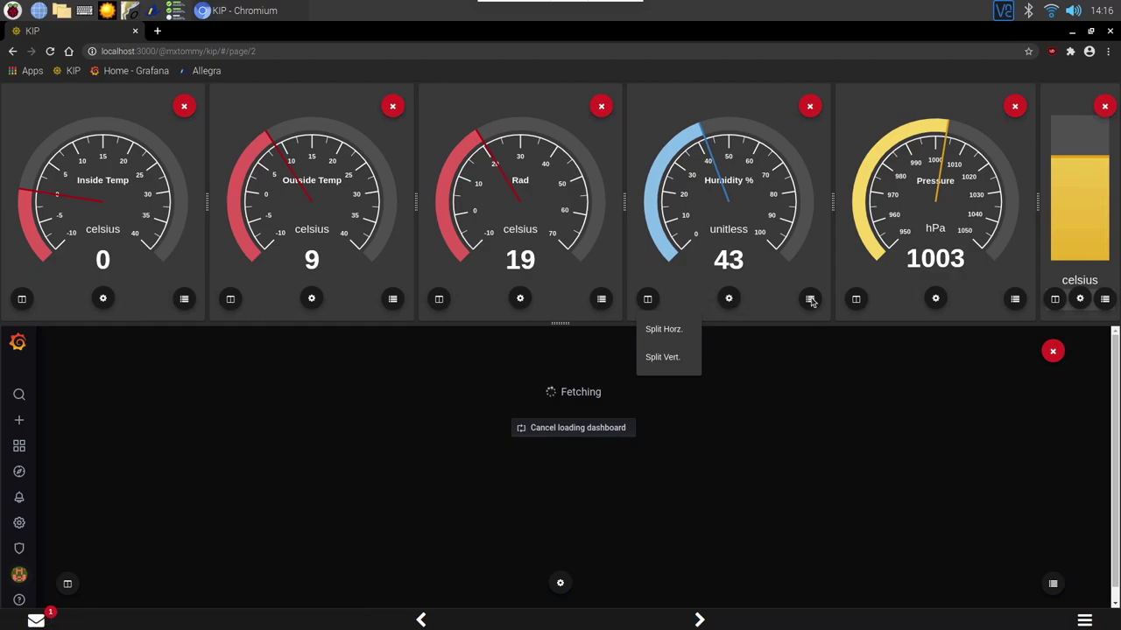
left_click(810, 300)
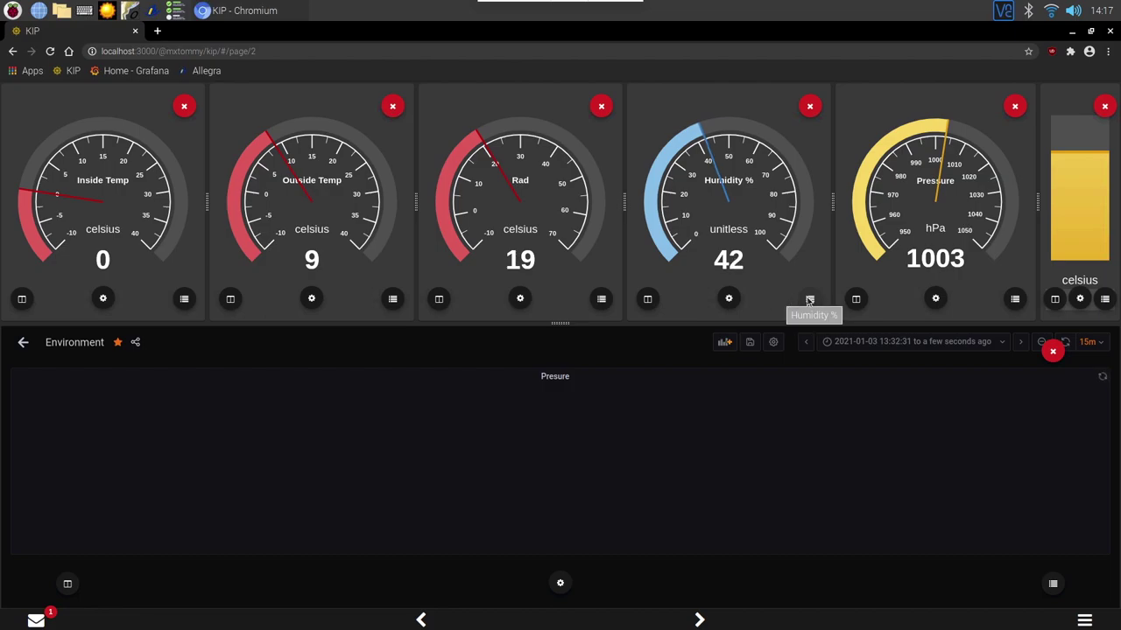
Open the Humidity widget's options and review its integer places, decimals, and min/max display limits.
left_click(810, 299)
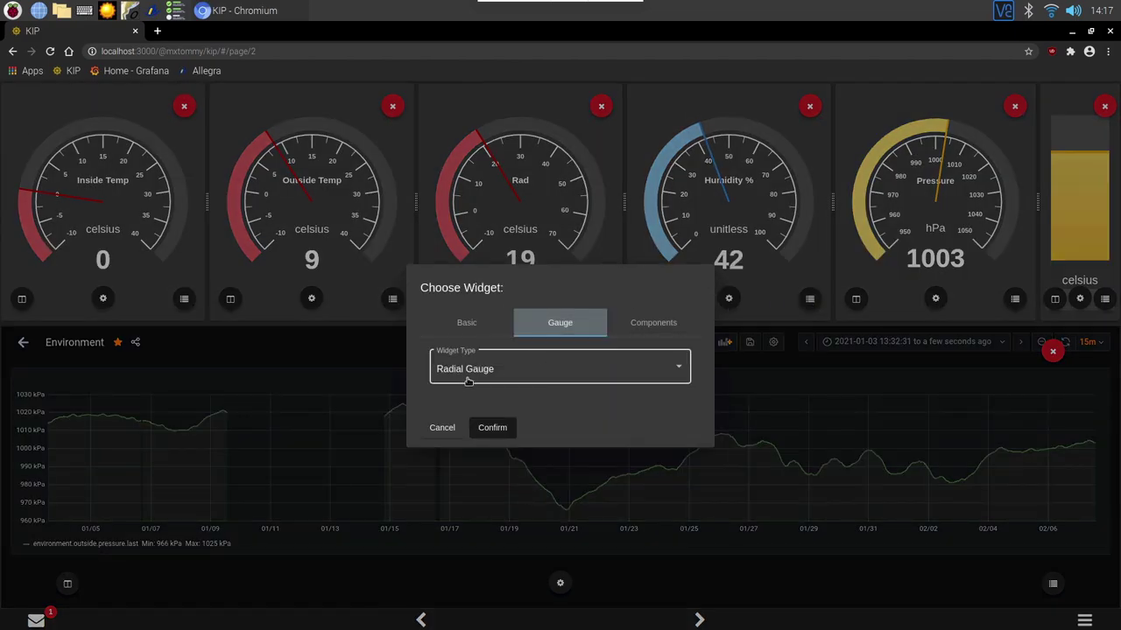
left_click(442, 427)
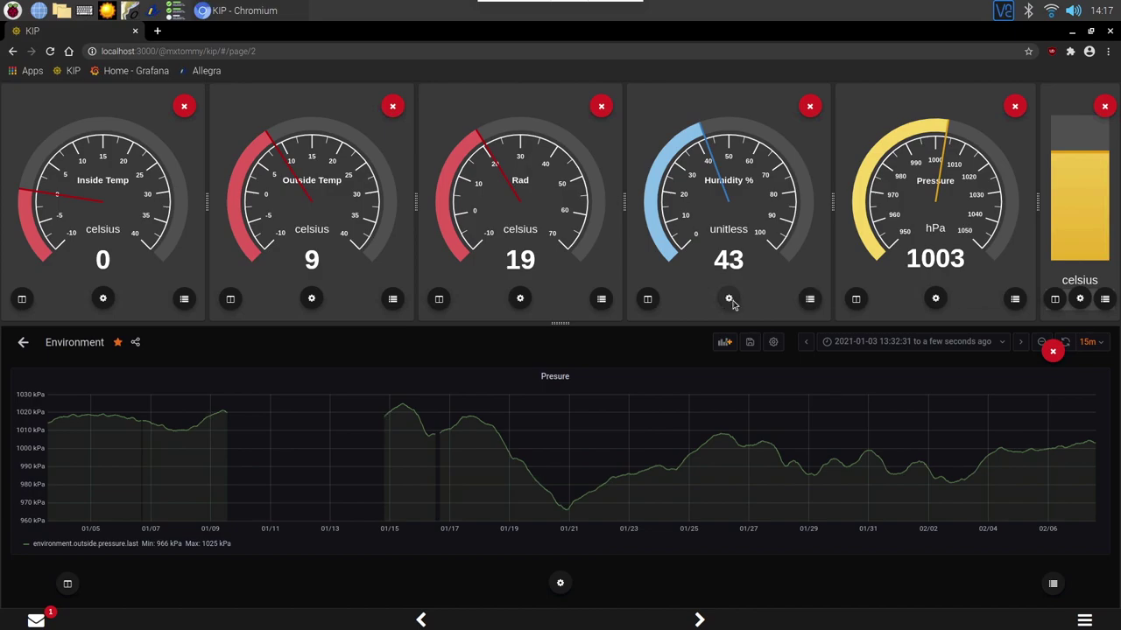
left_click(730, 298)
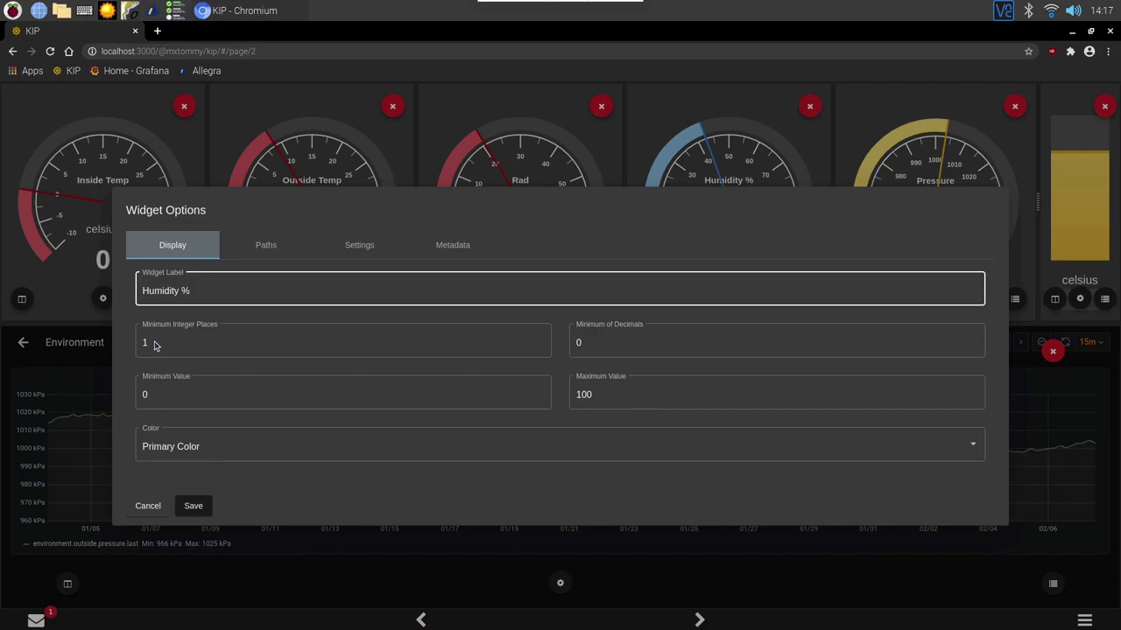
left_click(370, 342)
left_click(689, 342)
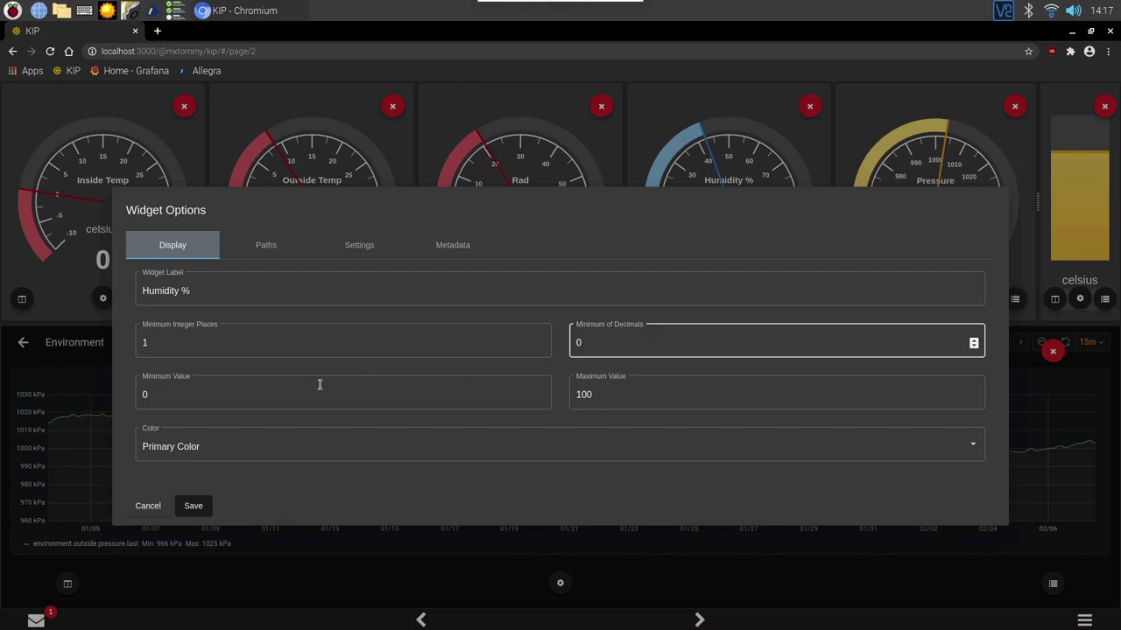
left_click(237, 402)
left_click(687, 394)
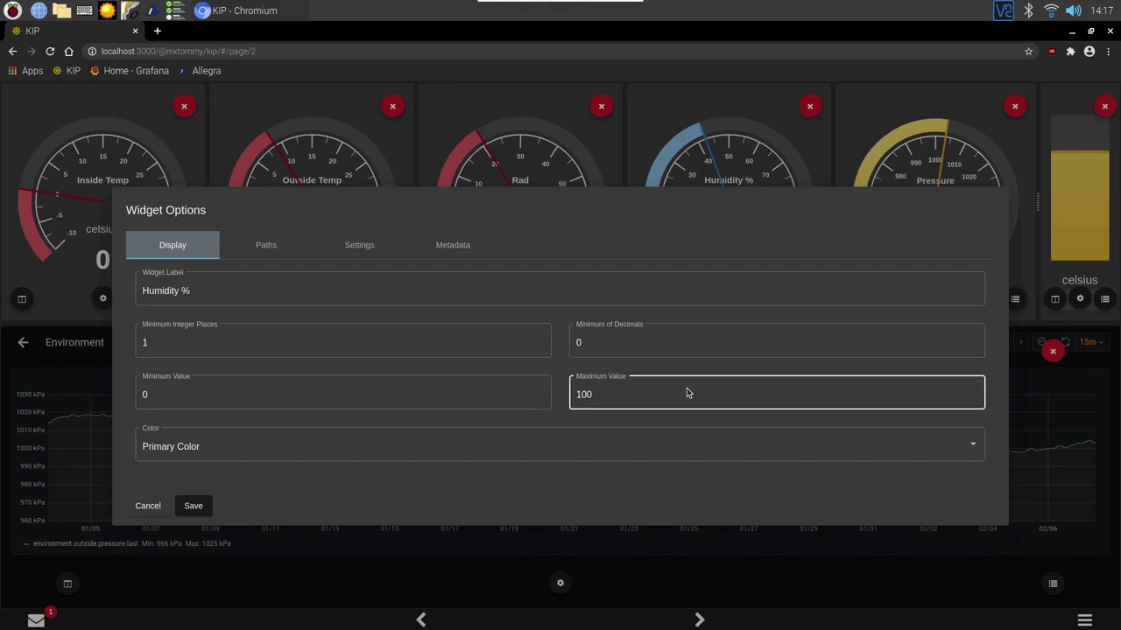
Check the BME280 relativeHumidity data path and Measuring gauge type, then cancel without changes.
left_click(266, 246)
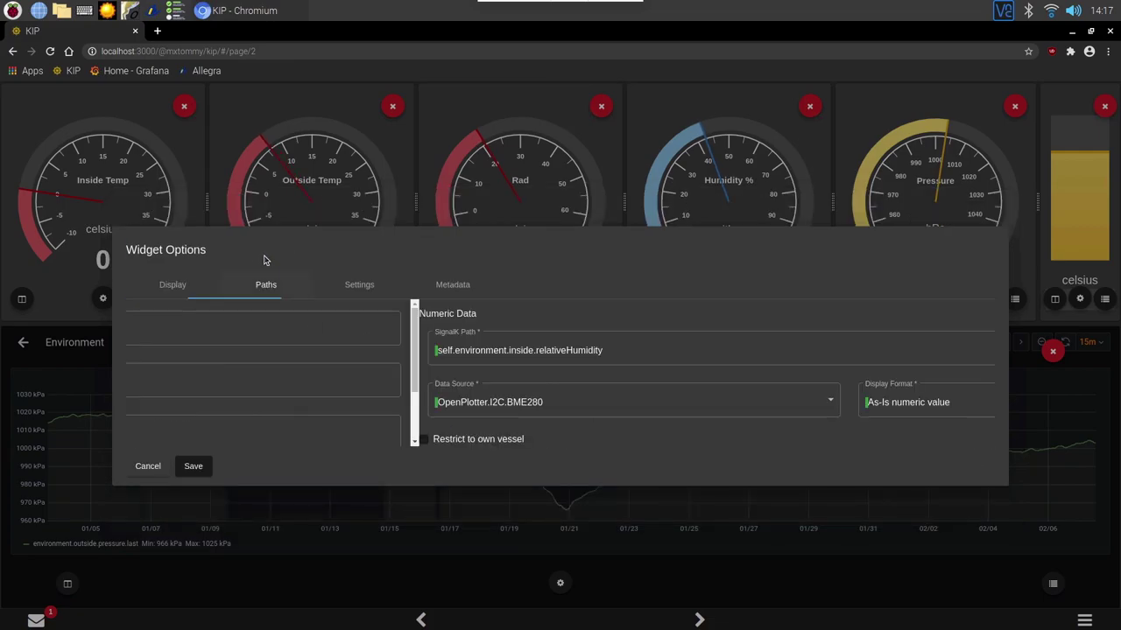
left_click(189, 353)
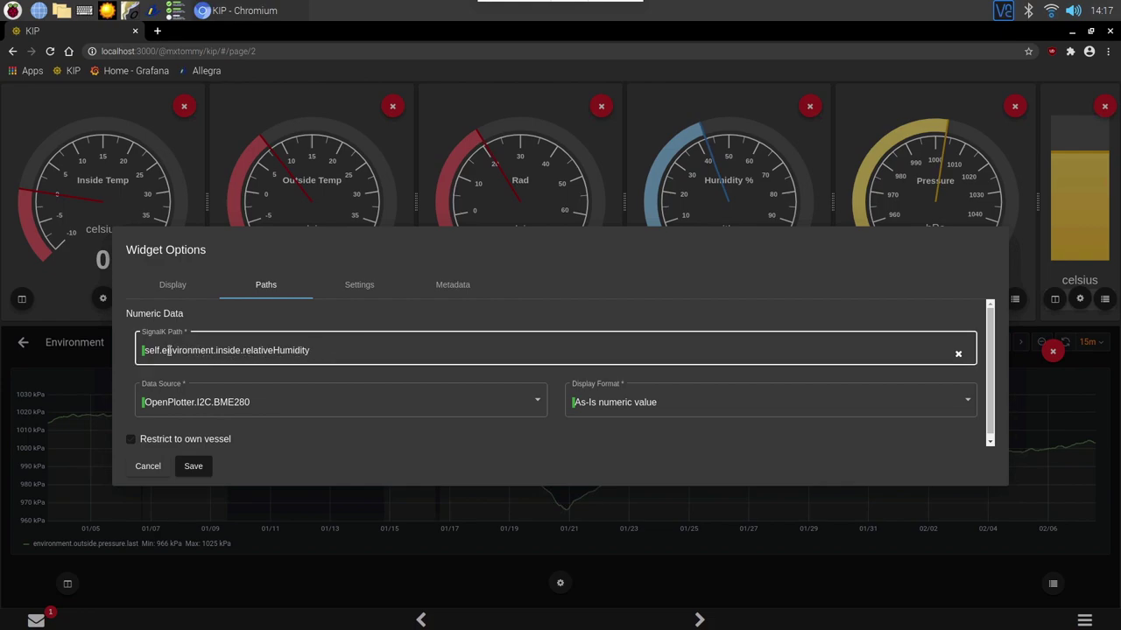
left_click(160, 421)
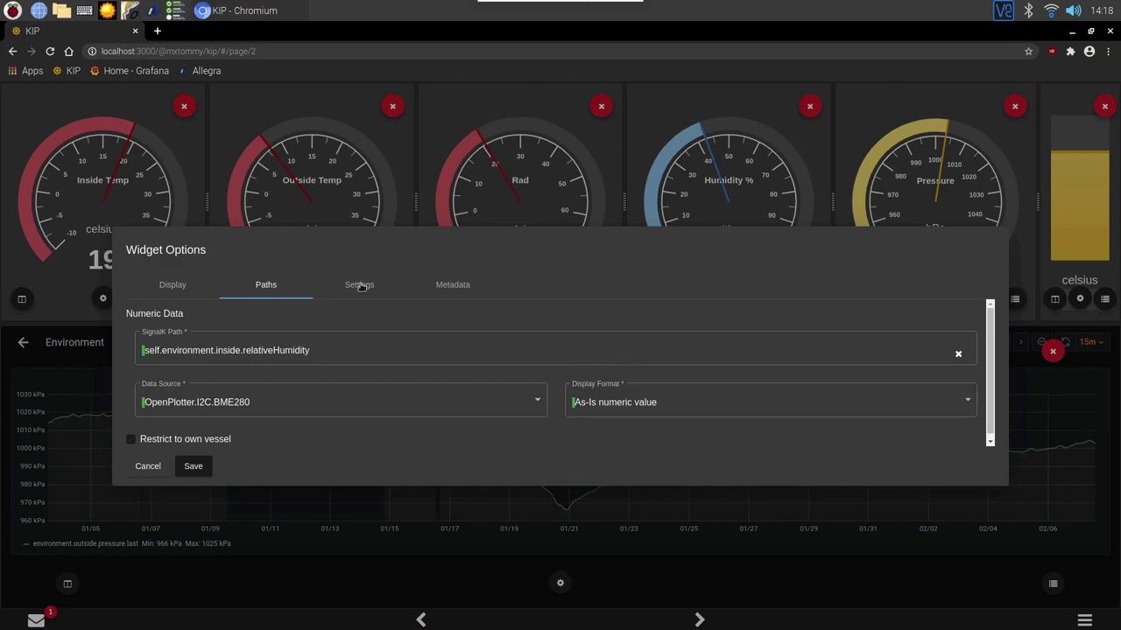
left_click(359, 285)
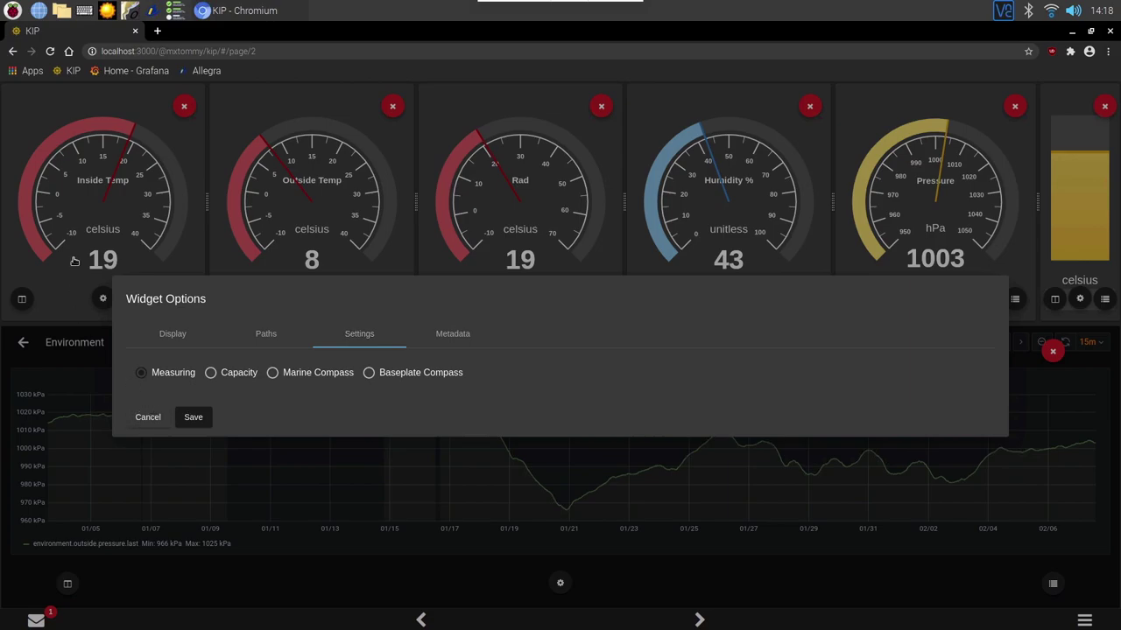
left_click(134, 419)
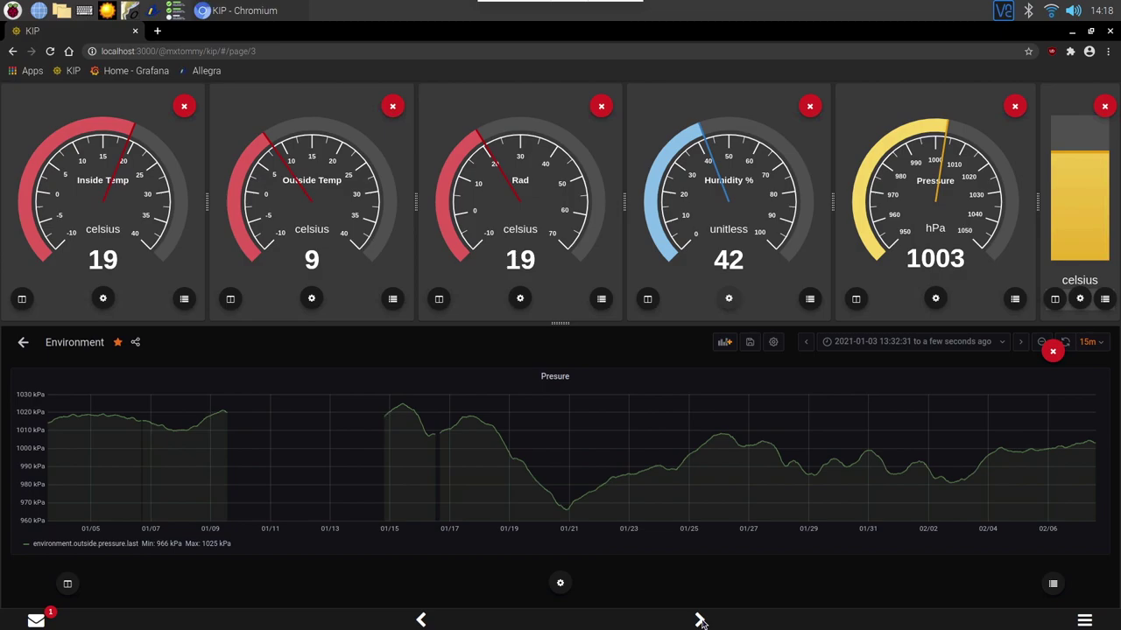
Advance KIP to the battery gauges page, then switch to the Signal K admin dashboard.
left_click(699, 620)
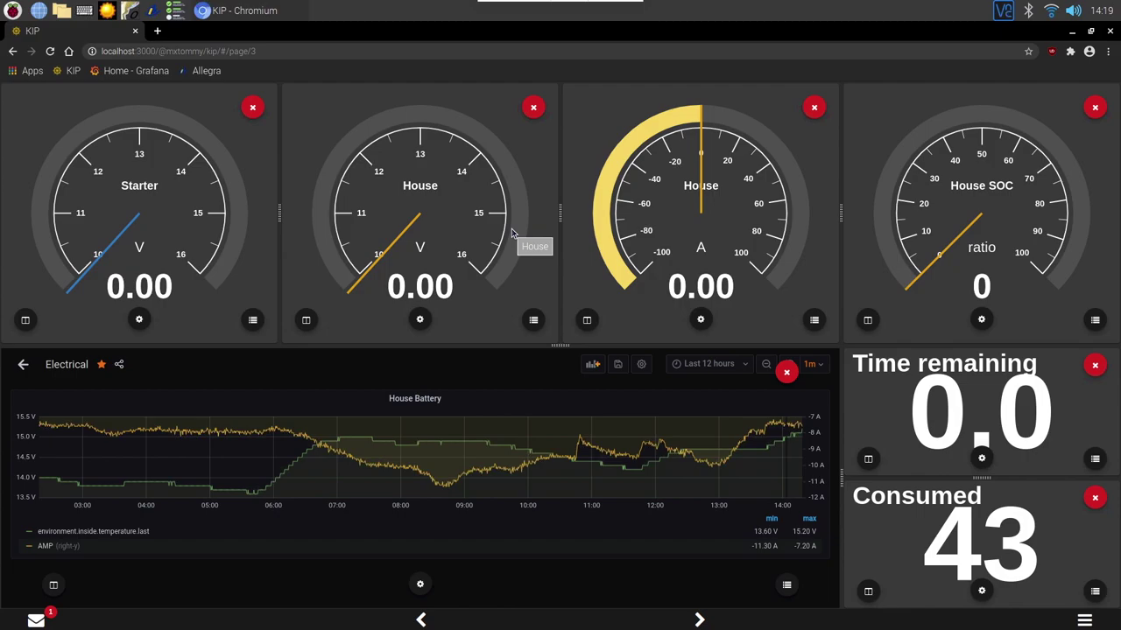
left_click(207, 71)
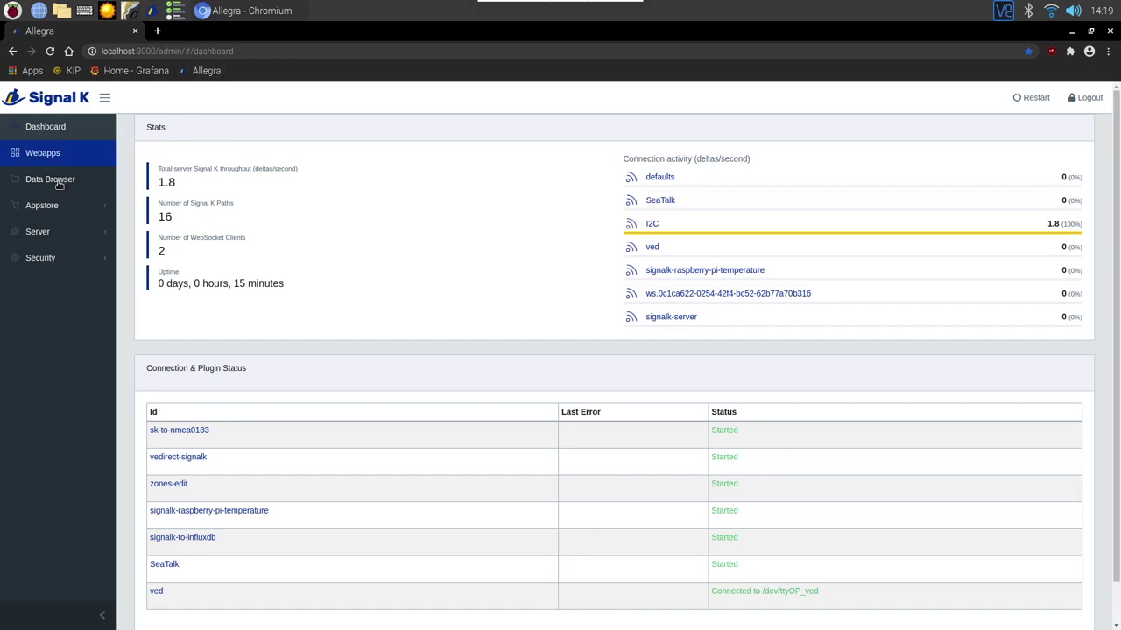
Open Server > Plugin Config, glance at InfluxDb writer, and return to the plugin list.
left_click(103, 236)
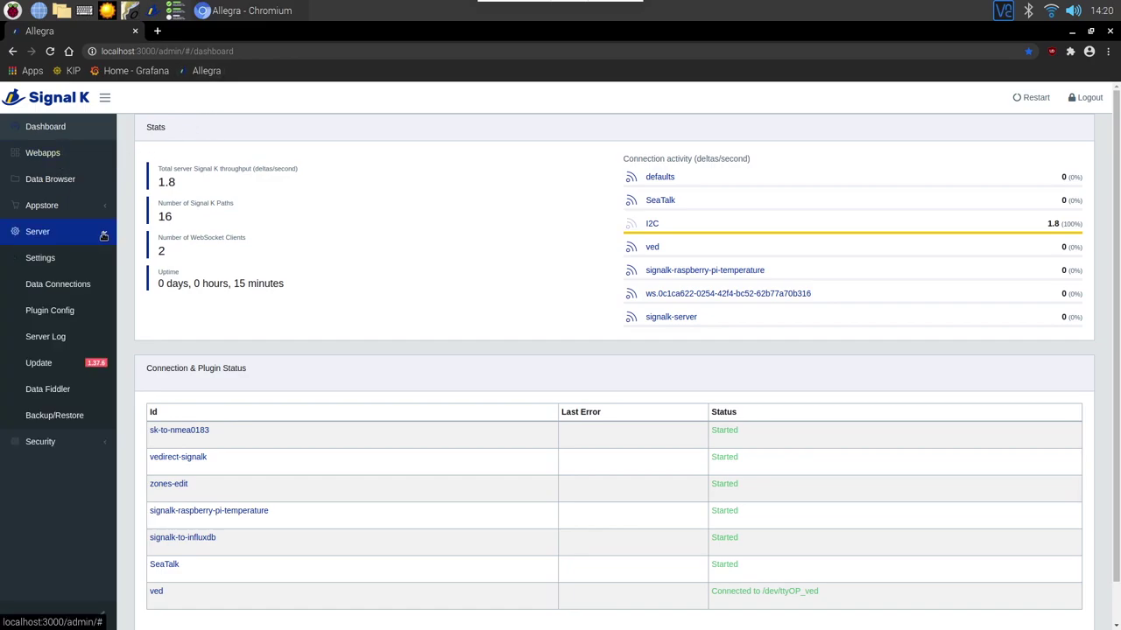
left_click(69, 317)
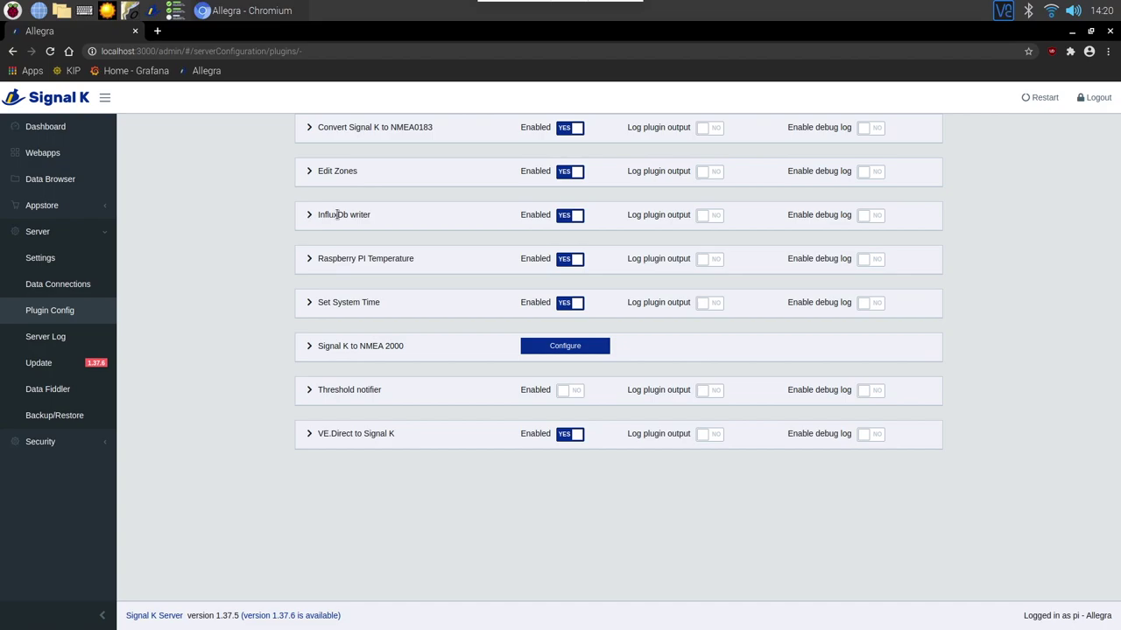
left_click_drag(390, 220, 309, 220)
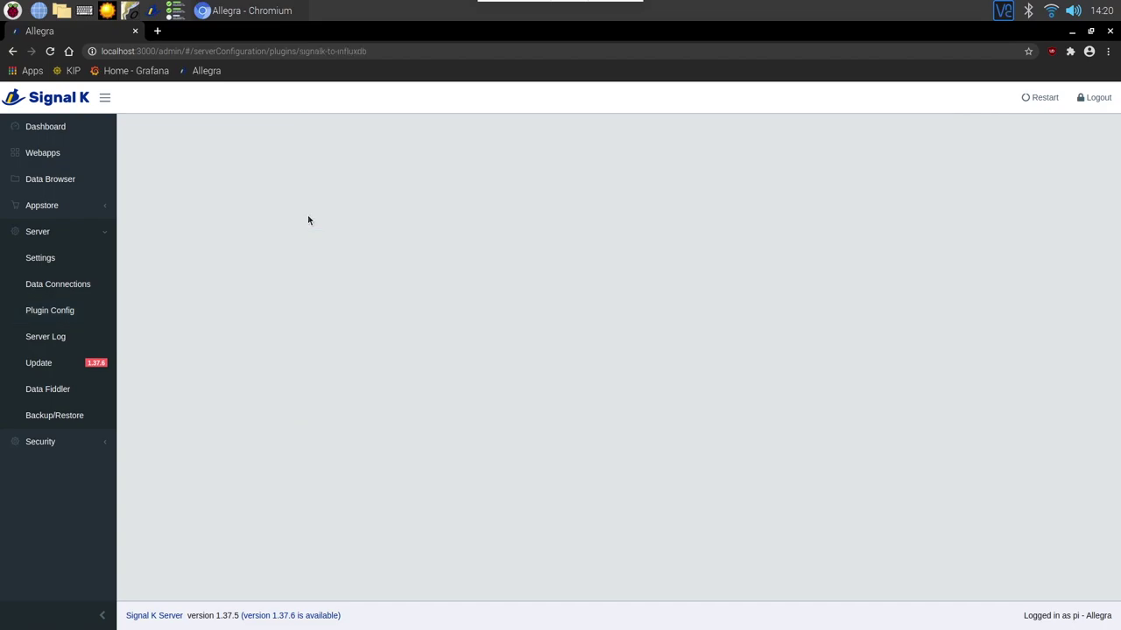
left_click(308, 220)
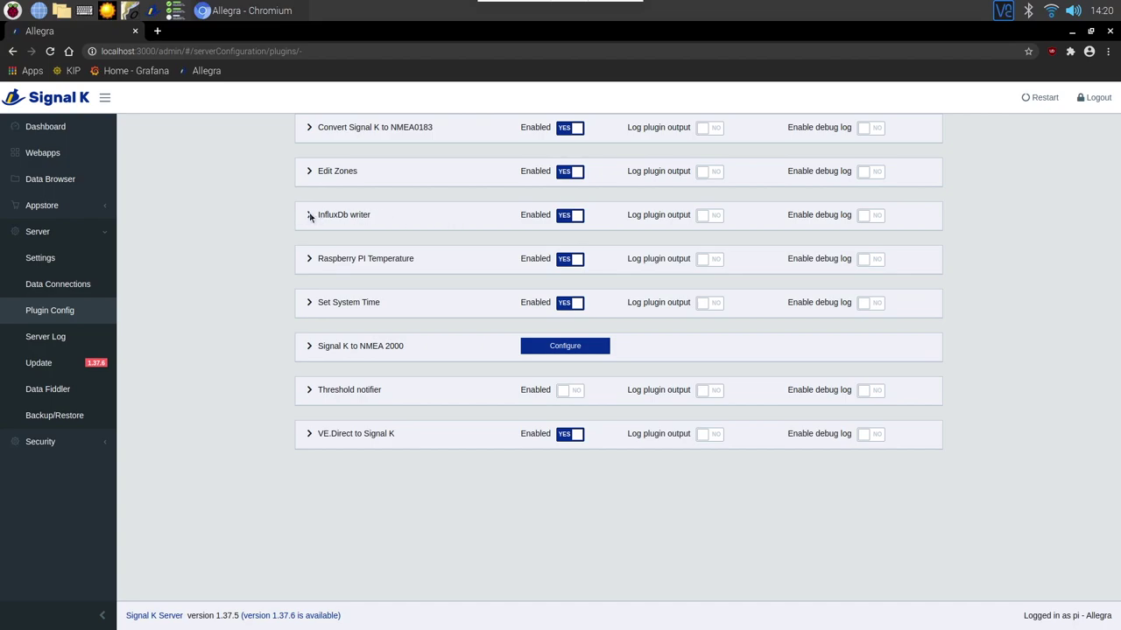
Expand the InfluxDb writer settings, scroll to its excluded SignalK paths, then open Grafana home.
left_click(308, 216)
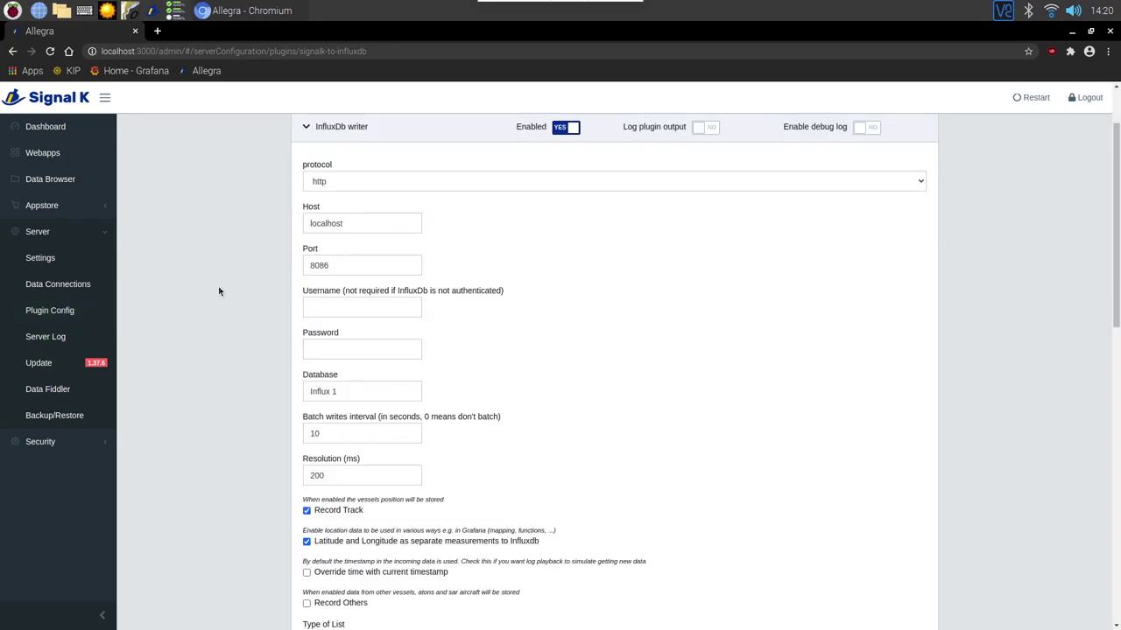
scroll(263, 276, "down", 10)
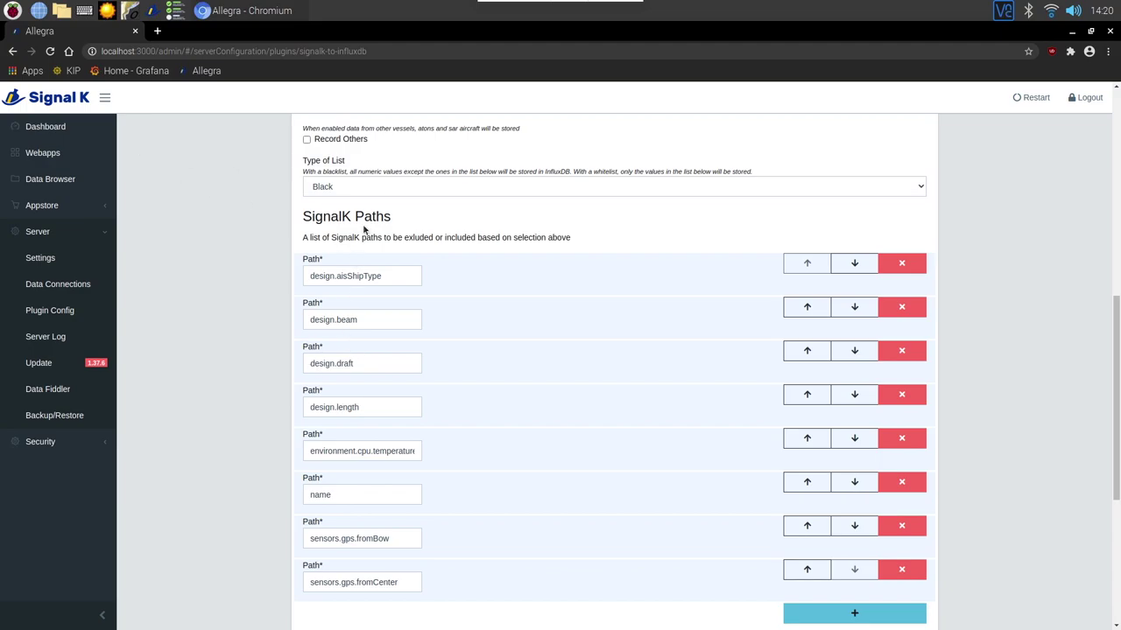
left_click(114, 71)
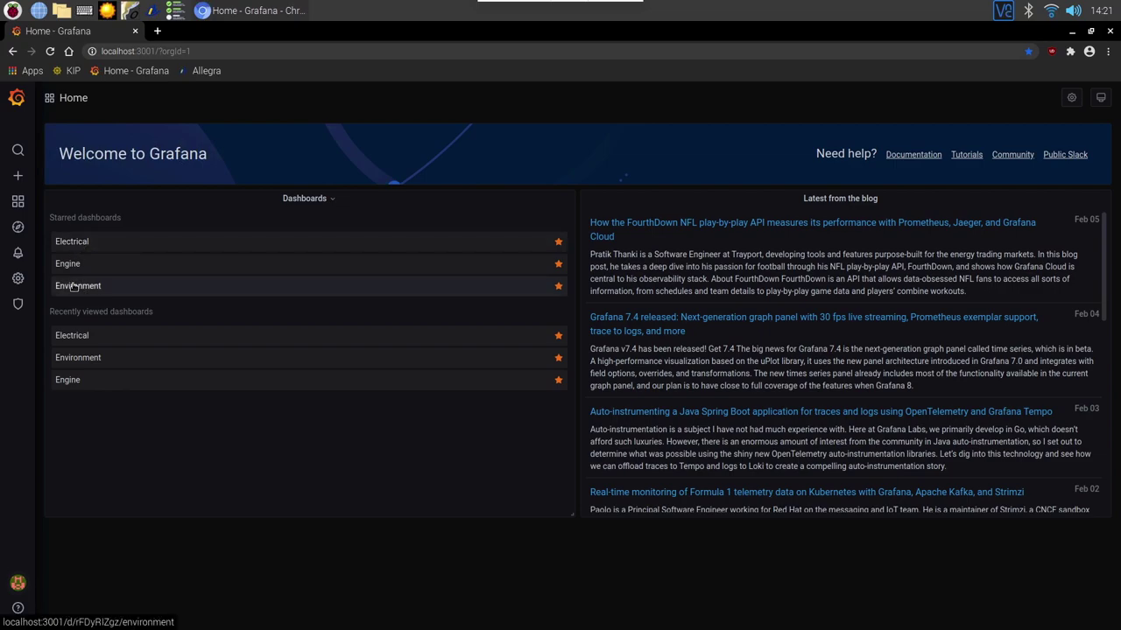
Check the InfluxDB data source, then return home and open the starred Environment dashboard.
mouse_move(18, 278)
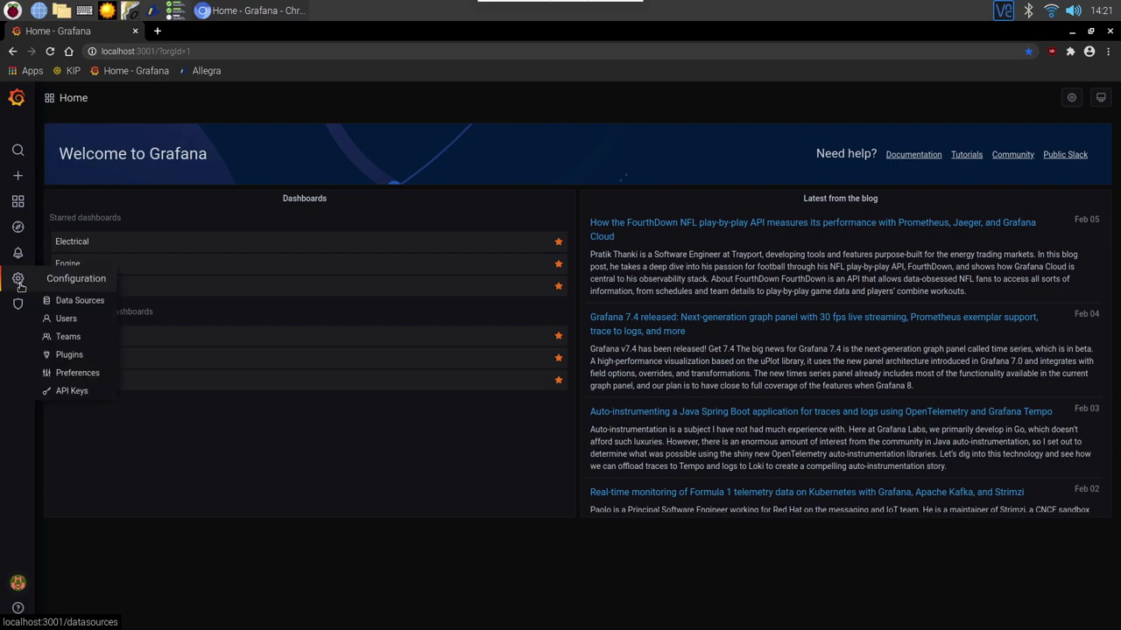
left_click(70, 301)
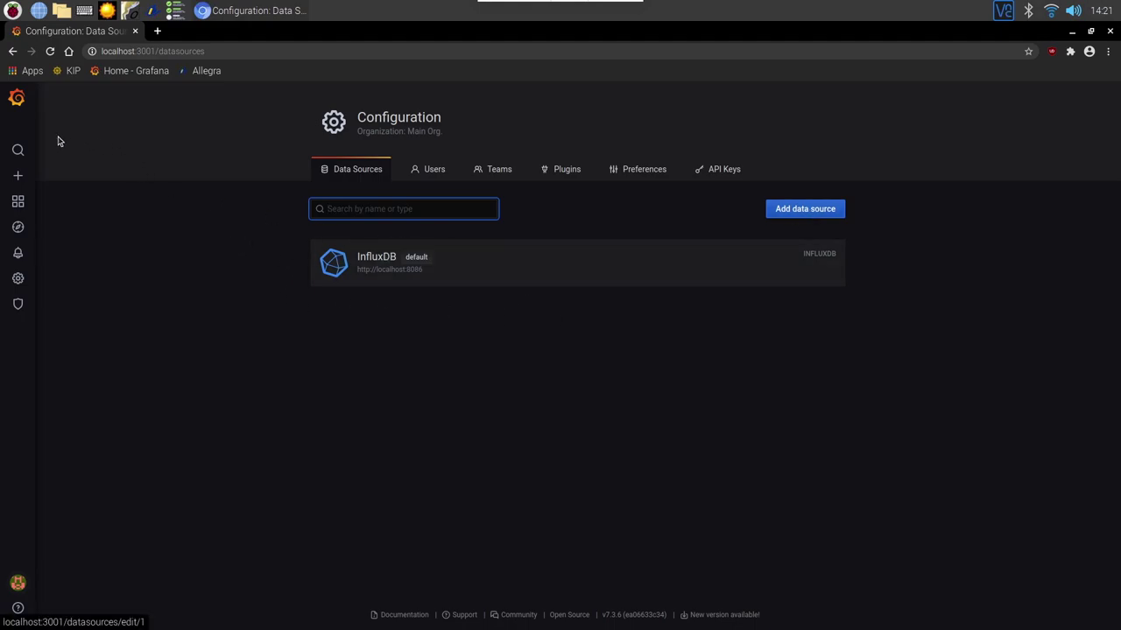
mouse_move(18, 203)
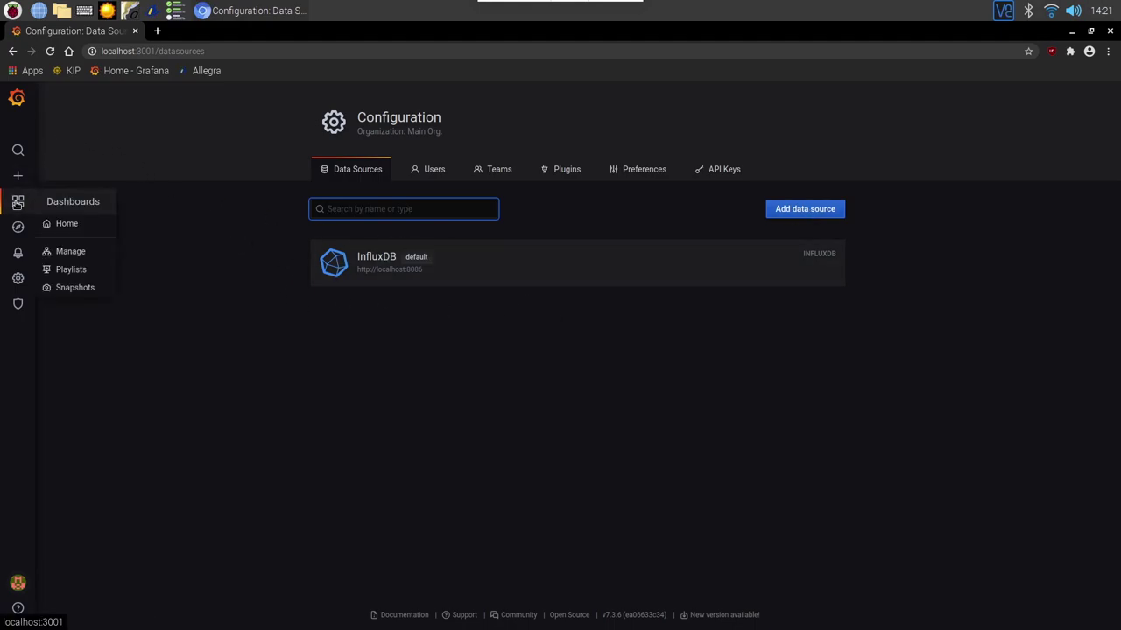
left_click(18, 203)
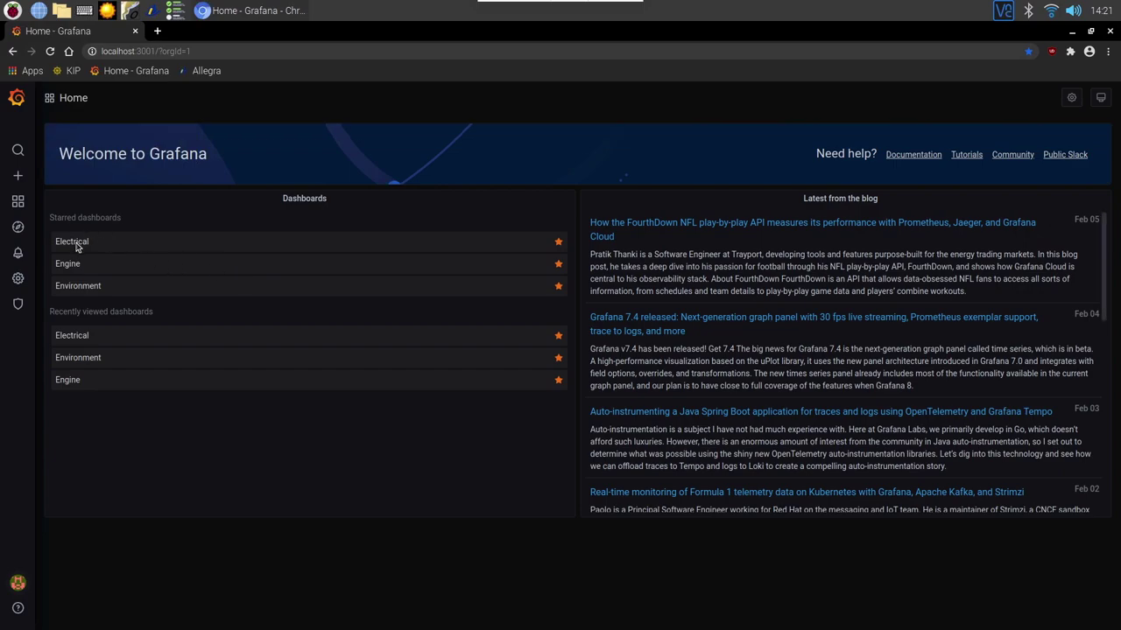
left_click(66, 292)
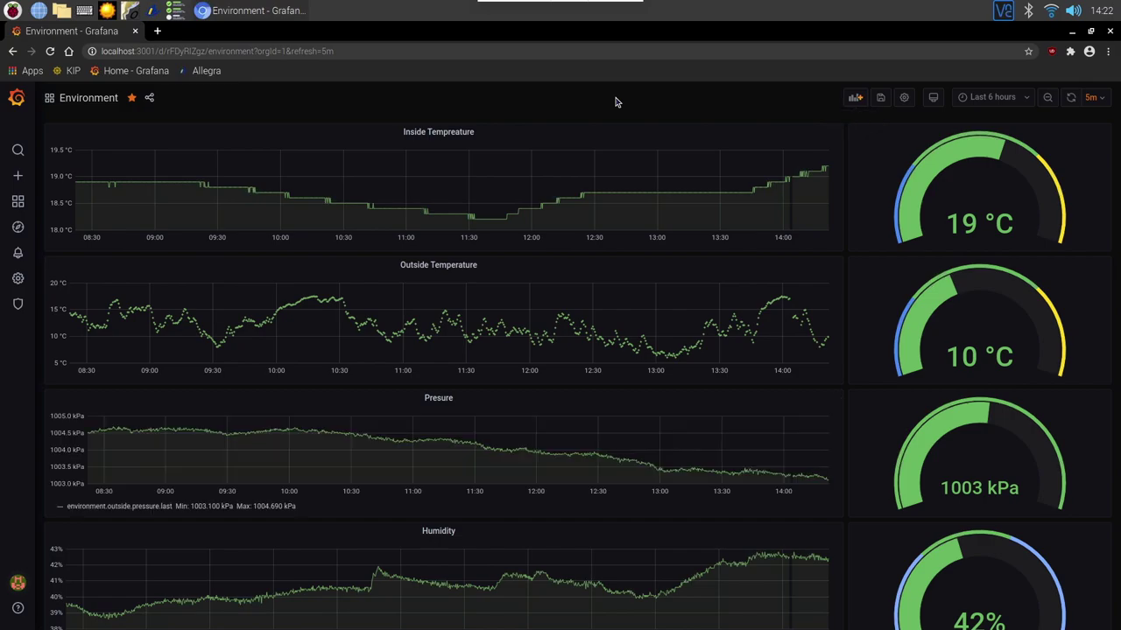
left_click(473, 133)
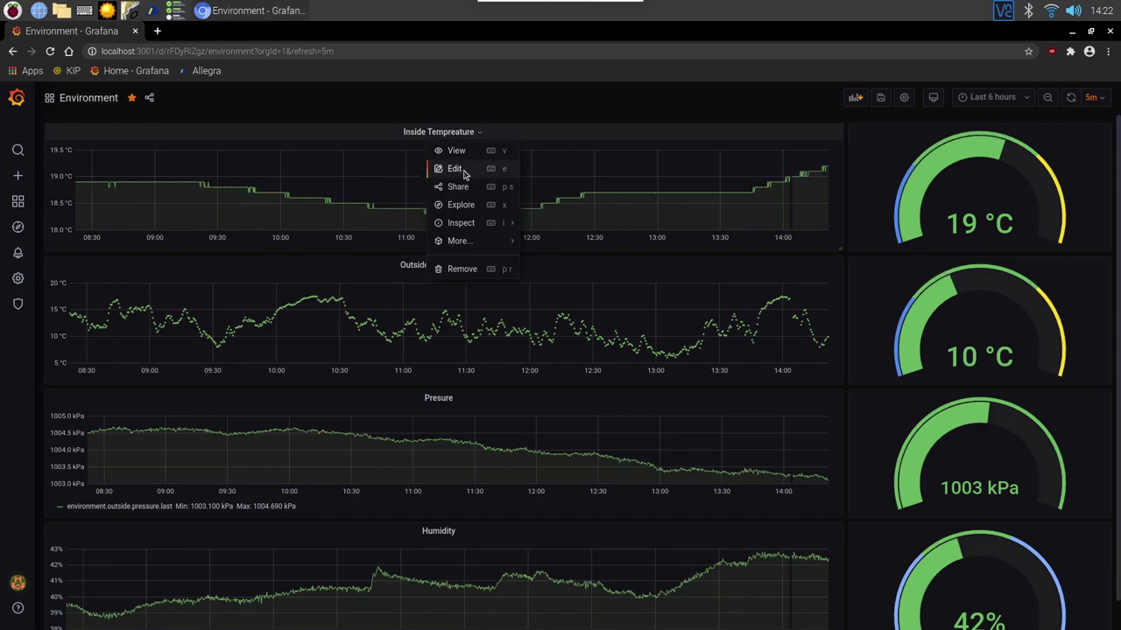
left_click(464, 174)
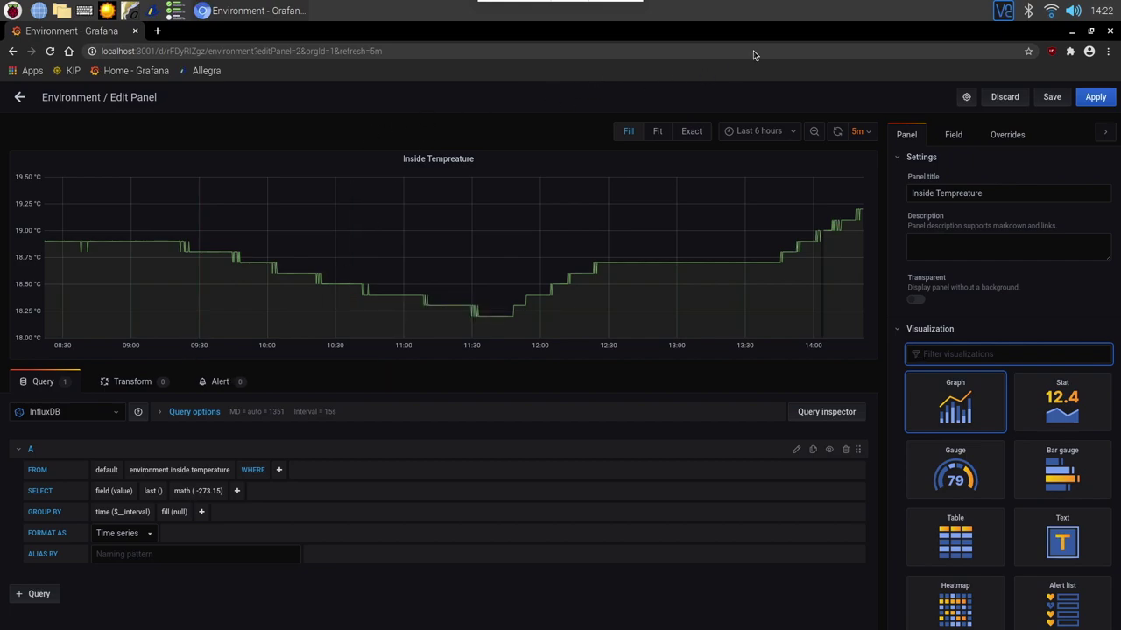
left_click(19, 101)
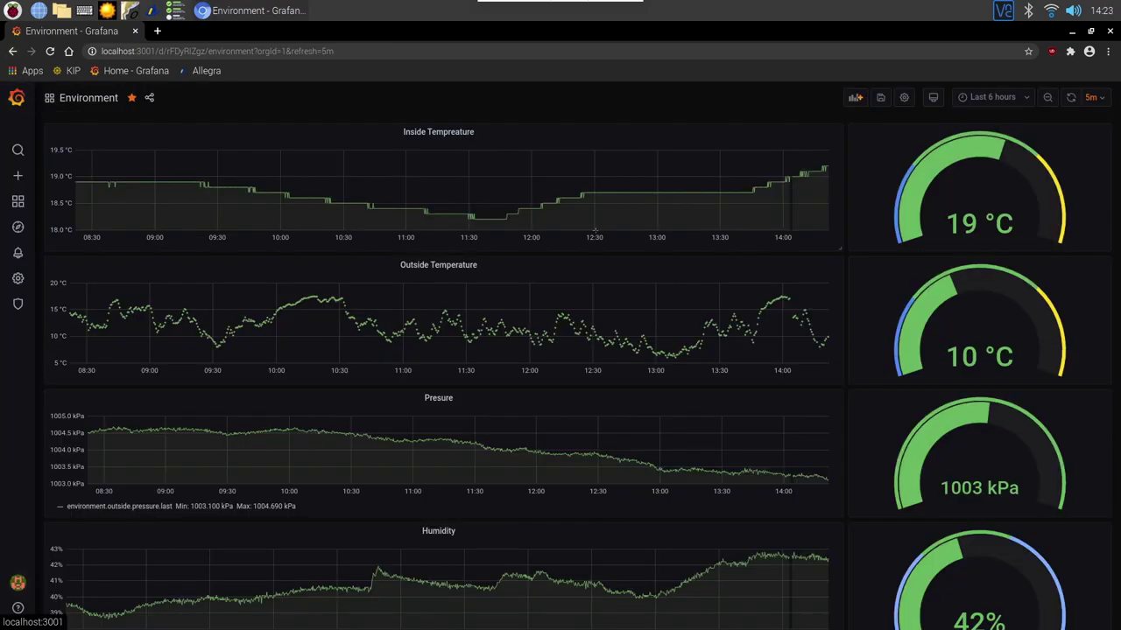
Zoom the Environment graphs to 11:13:11–12:31:16 on 2021-02-07, then choose Electrical from dashboard search.
left_click_drag(589, 226, 597, 226)
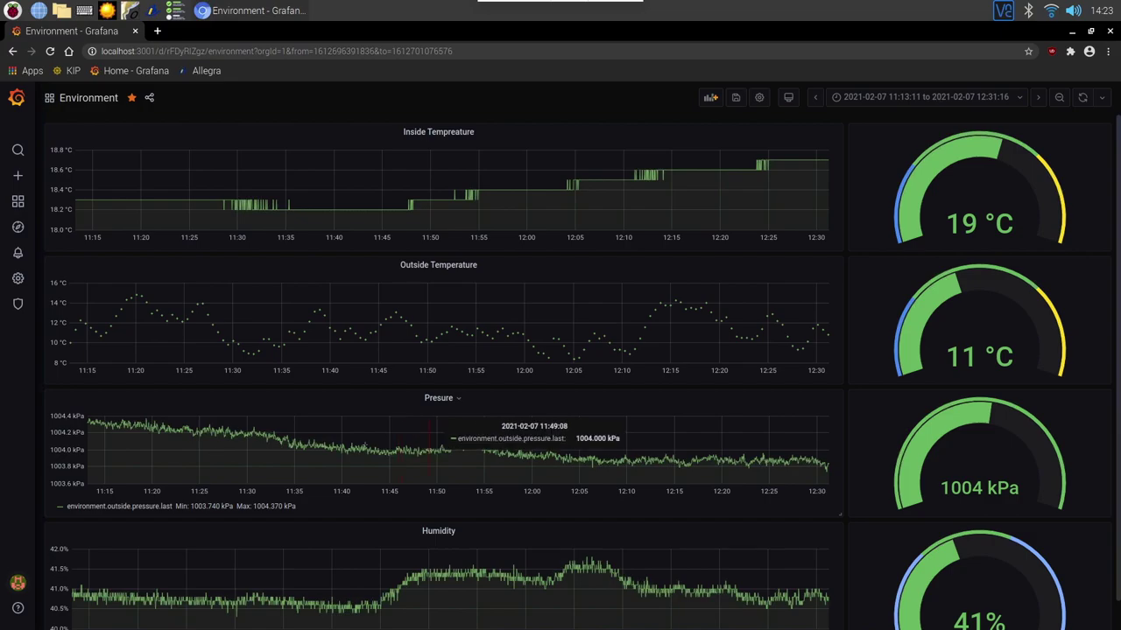
scroll(368, 464, "down", 1)
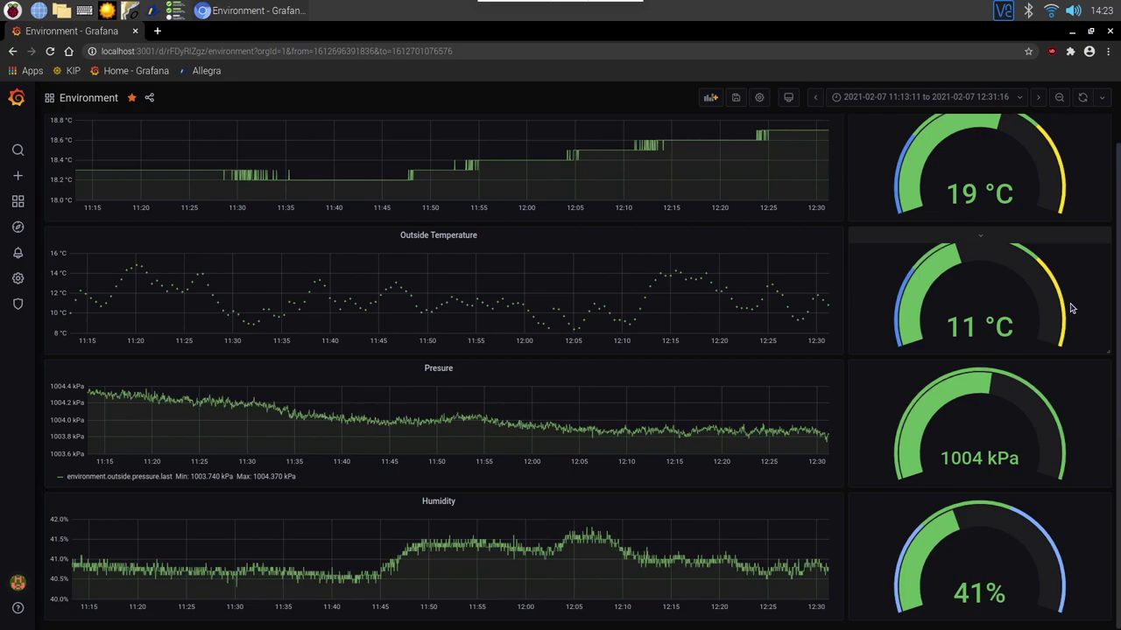
left_click(85, 98)
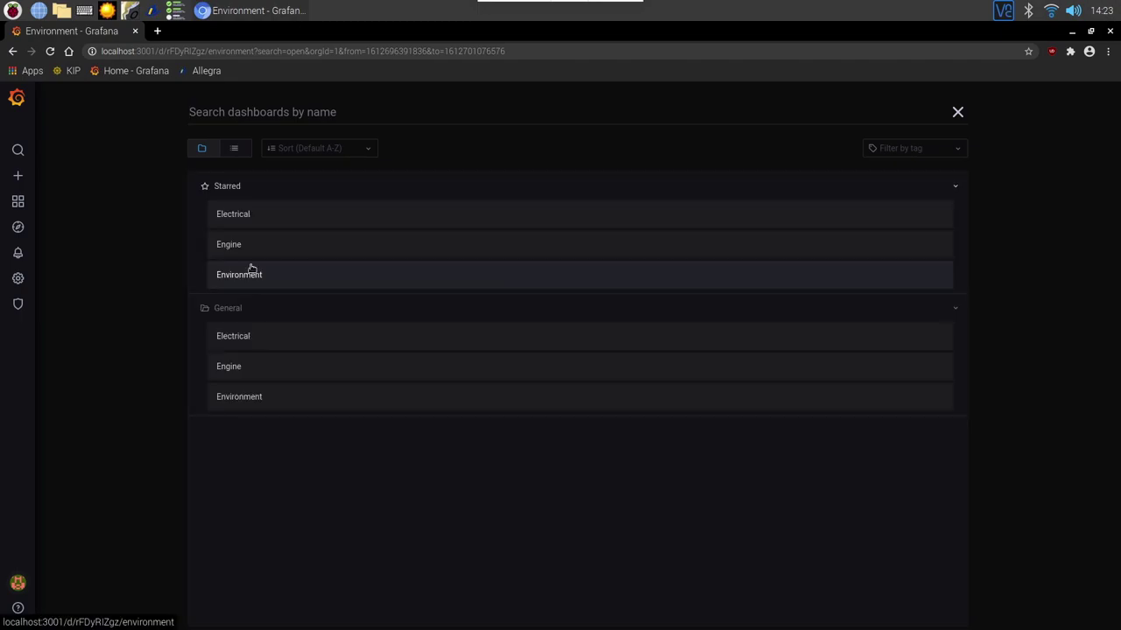
left_click(234, 216)
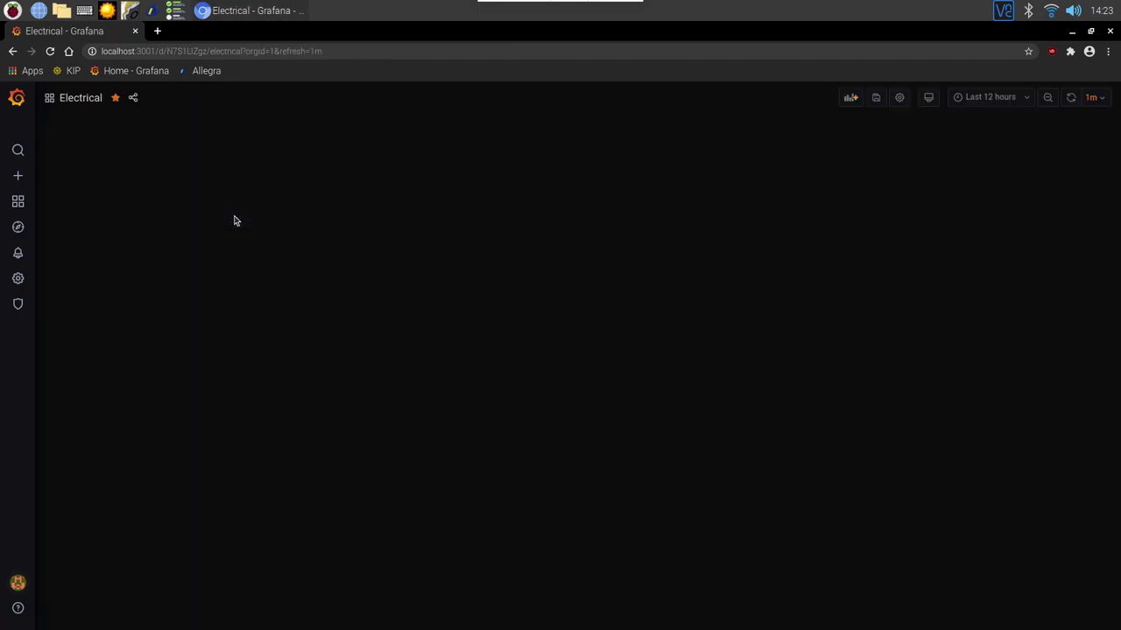